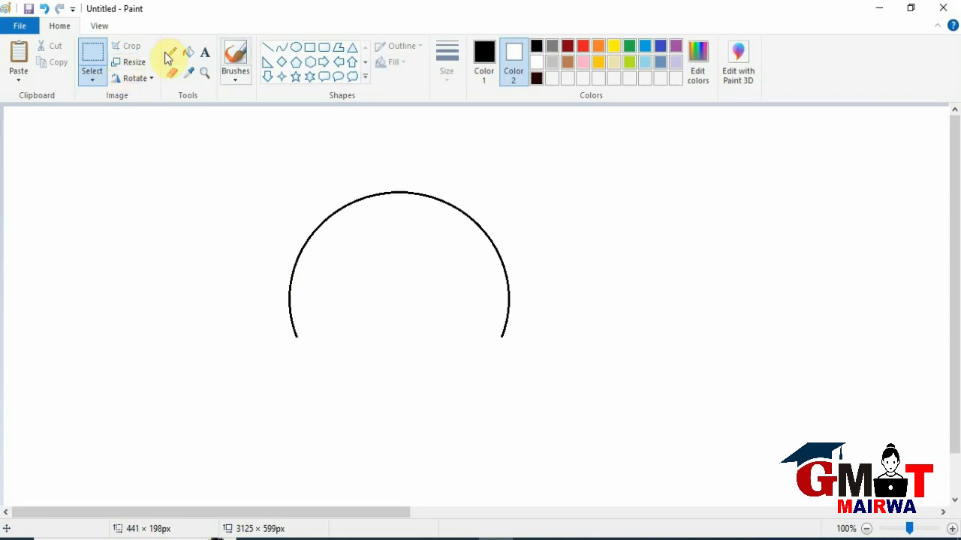
Draw two black circles, one about 108 × 111 px over the large arc's upper-left edge, another about 101 px wide at its lower-left end.
{"action": "left_click", "coordinate": [291, 46]}
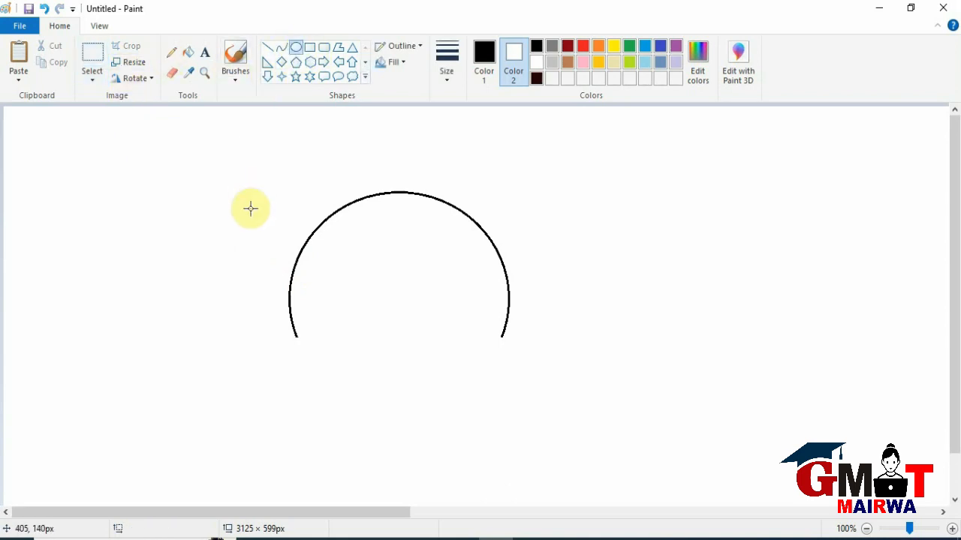
{"action": "mouse_move", "coordinate": [290, 174]}
{"action": "left_mouse_down"}
{"action": "mouse_move", "coordinate": [360, 272]}
{"action": "mouse_move", "coordinate": [379, 269]}
{"action": "mouse_move", "coordinate": [323, 232]}
{"action": "left_mouse_up"}
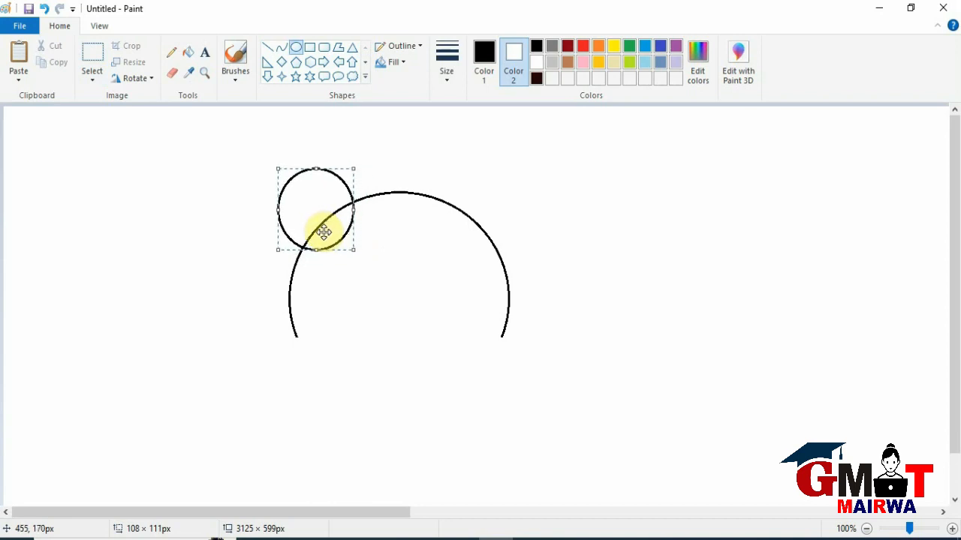
{"action": "mouse_move", "coordinate": [279, 335]}
{"action": "left_mouse_down"}
{"action": "mouse_move", "coordinate": [330, 375]}
{"action": "mouse_move", "coordinate": [331, 396]}
{"action": "mouse_move", "coordinate": [352, 409]}
{"action": "mouse_move", "coordinate": [325, 386]}
{"action": "left_mouse_up"}
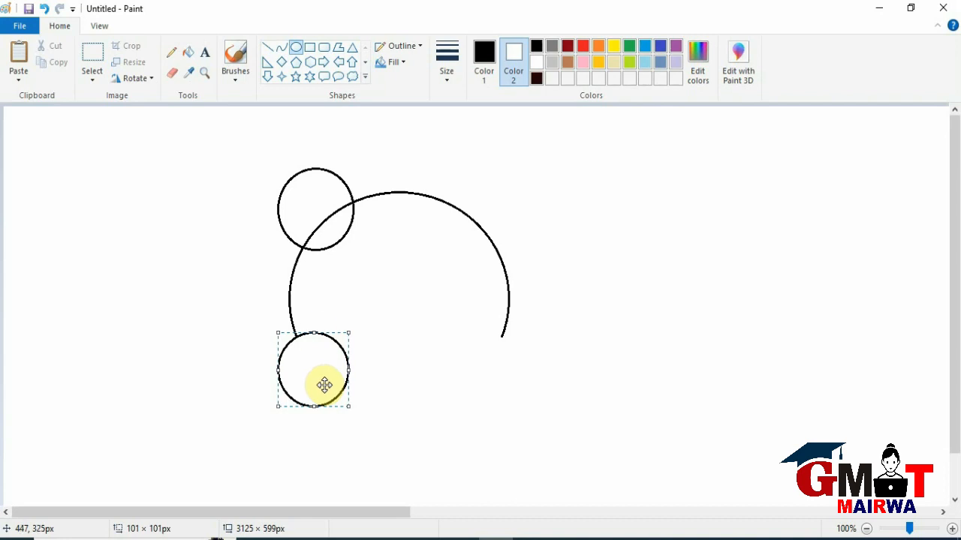
Draw a heart overlapping the lower circle's right side, below the arc, and resize it to about 170 × 122 px.
{"action": "left_click", "coordinate": [365, 76]}
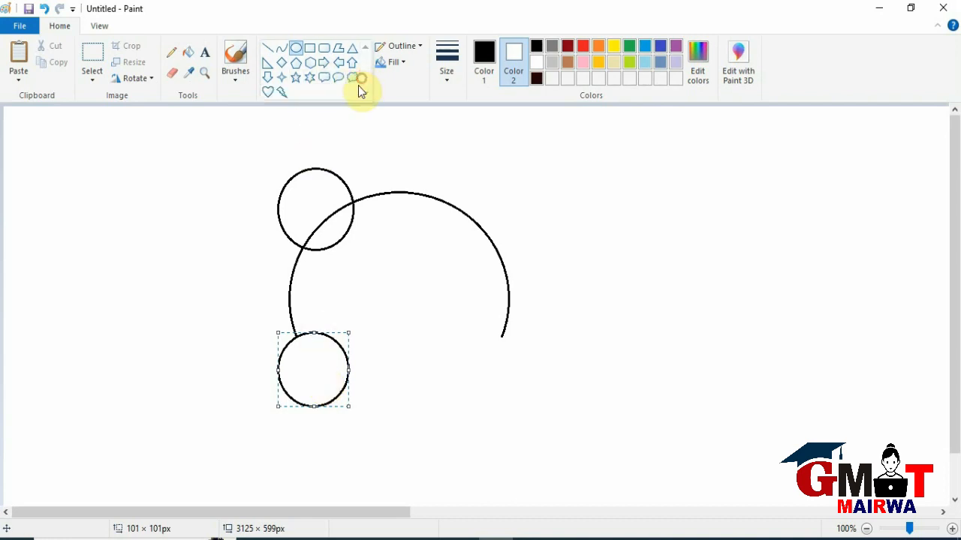
{"action": "left_click", "coordinate": [268, 90]}
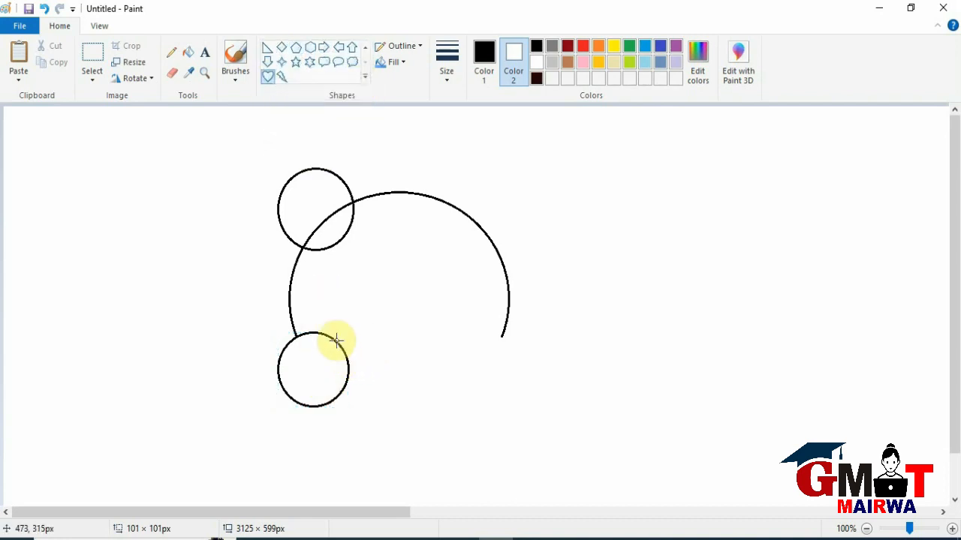
{"action": "left_click_drag", "start_coordinate": [336, 340], "coordinate": [468, 440]}
{"action": "left_click_drag", "start_coordinate": [408, 412], "coordinate": [389, 416]}
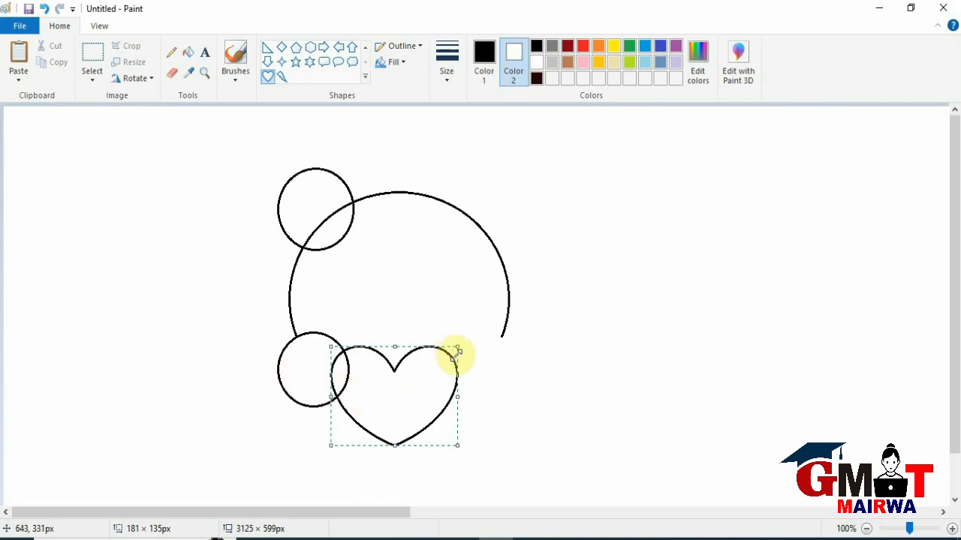
{"action": "left_click_drag", "start_coordinate": [457, 347], "coordinate": [449, 355]}
{"action": "left_click_drag", "start_coordinate": [399, 403], "coordinate": [403, 406]}
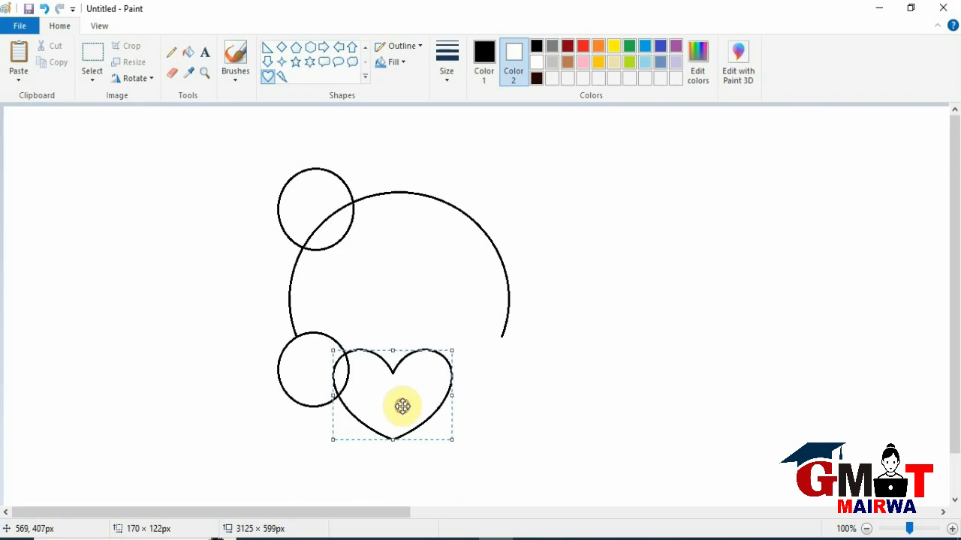
{"action": "left_click", "coordinate": [508, 409]}
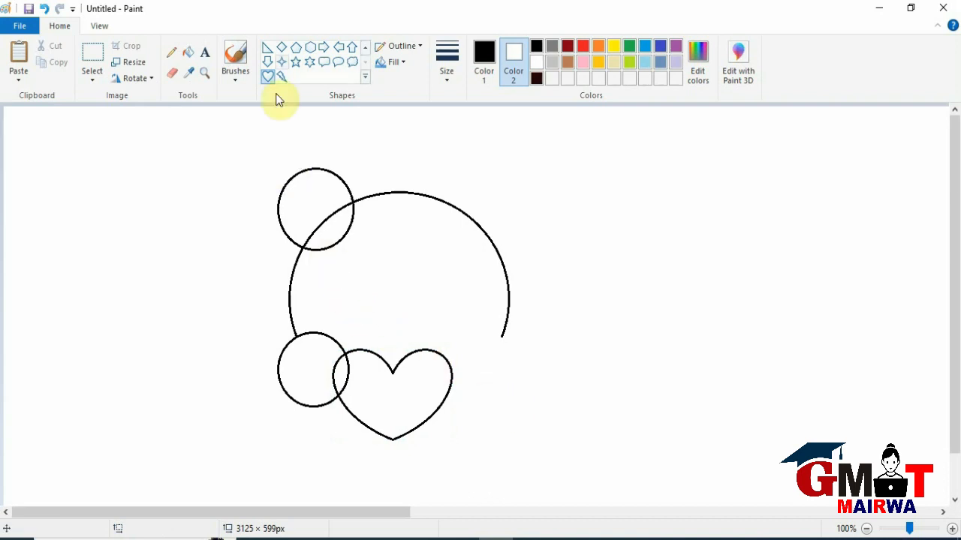
Set Color 1 to white and break the small upper circle's outline with a short line just below its right-hand crossing with the arc.
{"action": "left_click", "coordinate": [487, 60]}
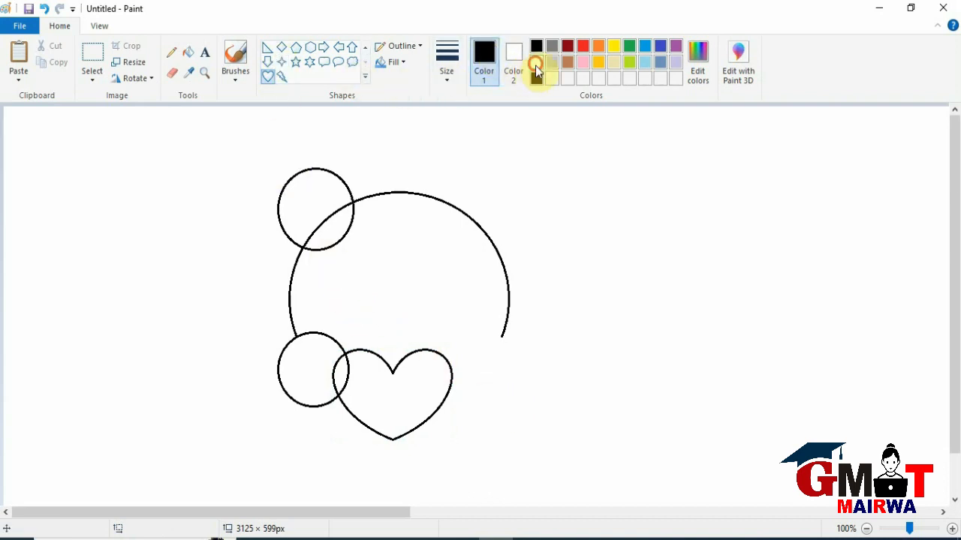
{"action": "left_click", "coordinate": [535, 63]}
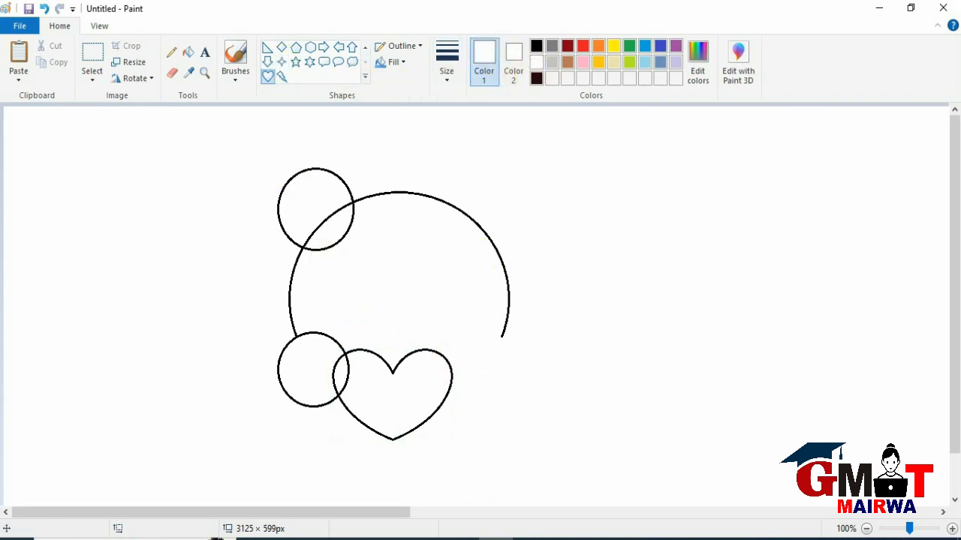
{"action": "left_click", "coordinate": [366, 47]}
{"action": "left_click", "coordinate": [268, 47]}
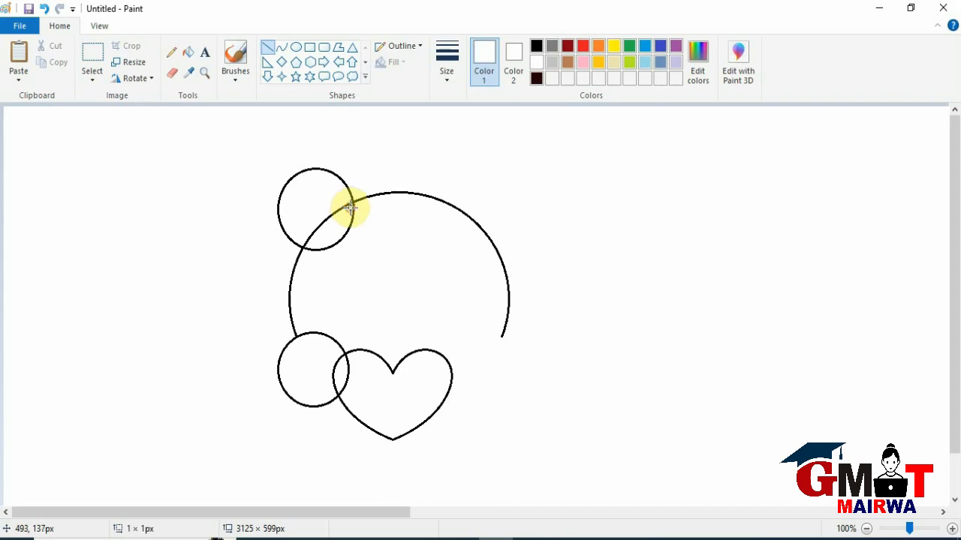
{"action": "left_click_drag", "start_coordinate": [352, 206], "coordinate": [360, 206]}
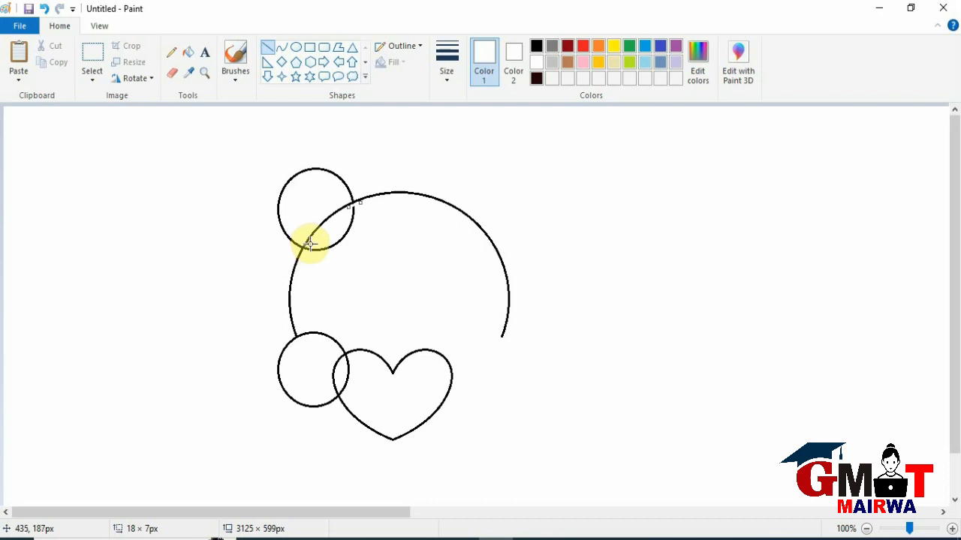
Break the small upper circle's outline at its lower crossing with white lines, and fill its segment inside the large arc with white.
{"action": "left_click_drag", "start_coordinate": [309, 243], "coordinate": [306, 250]}
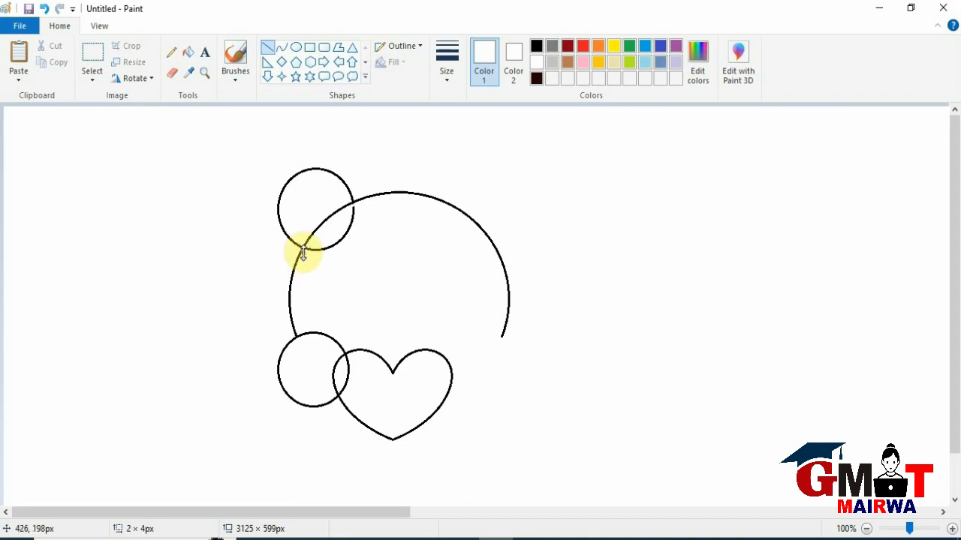
{"action": "left_click", "coordinate": [308, 253]}
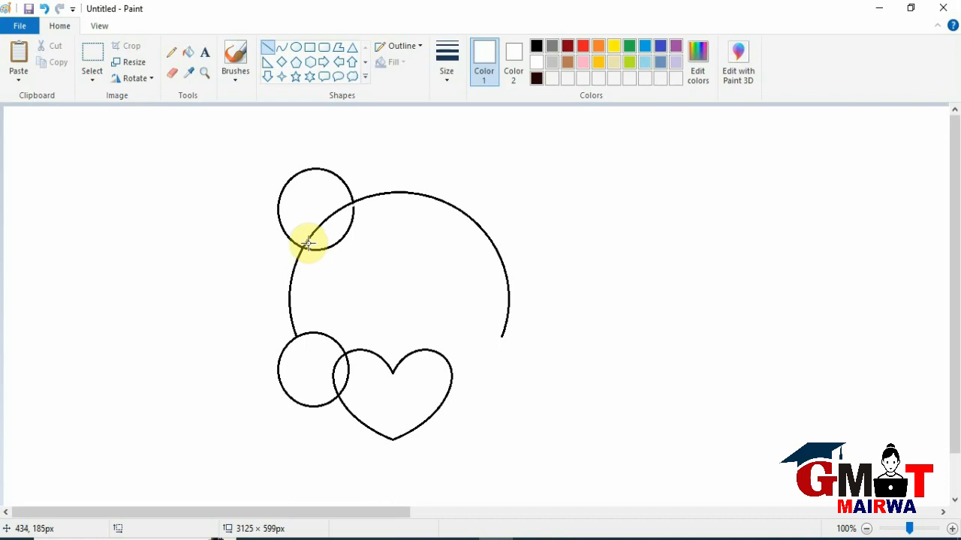
{"action": "left_click_drag", "start_coordinate": [308, 245], "coordinate": [307, 253]}
{"action": "left_click_drag", "start_coordinate": [311, 242], "coordinate": [307, 242]}
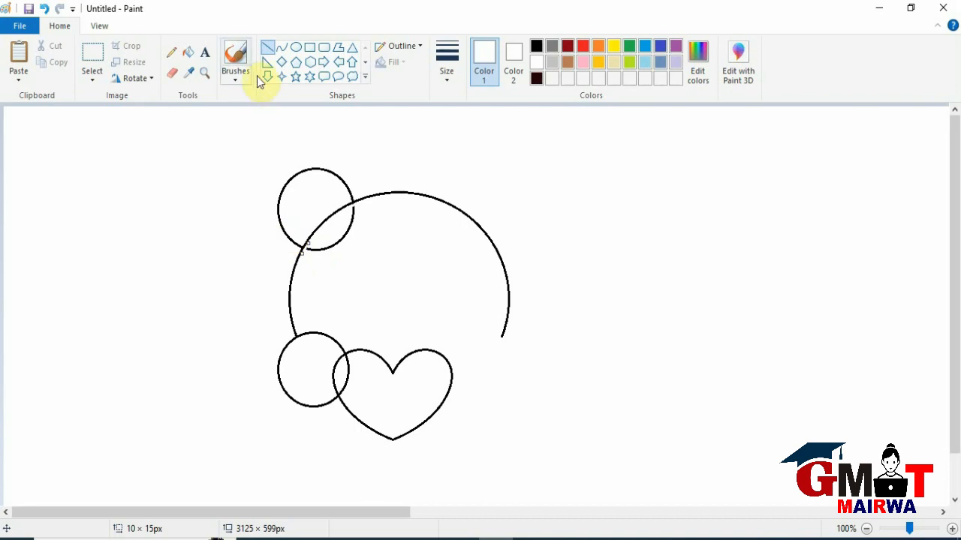
{"action": "left_click", "coordinate": [187, 55]}
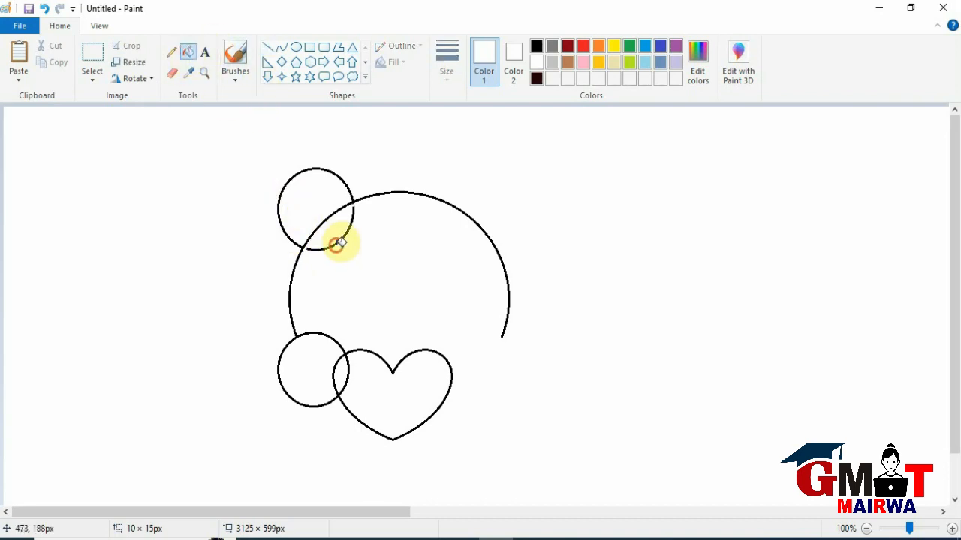
{"action": "left_click", "coordinate": [337, 244]}
Remove the part of the heart's outline that lies inside the lower circle, using white lines at the crossings.
{"action": "left_click", "coordinate": [267, 47]}
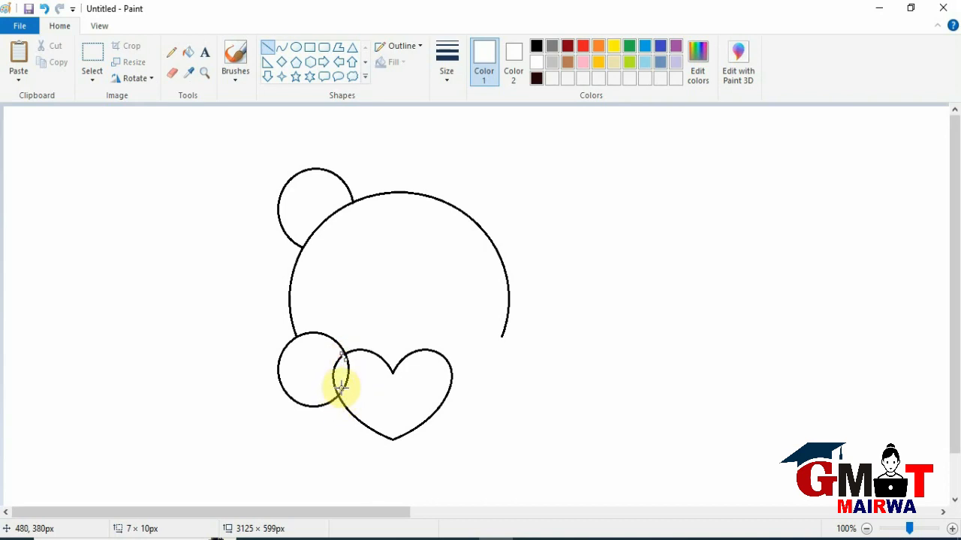
{"action": "left_click_drag", "start_coordinate": [340, 388], "coordinate": [328, 393]}
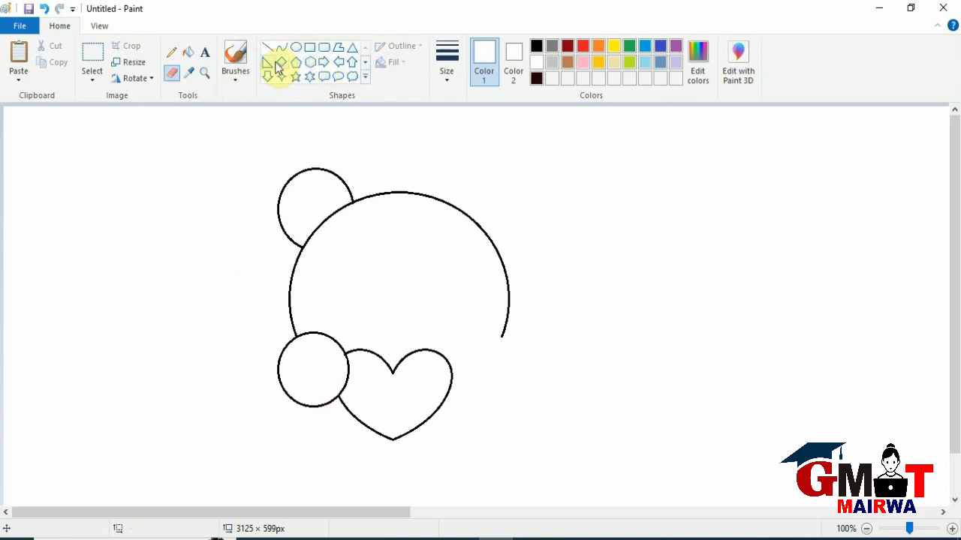
Draw a black oval inside the large arc near its upper-left edge and narrow it to about 81 × 106 px.
{"action": "left_click", "coordinate": [297, 47]}
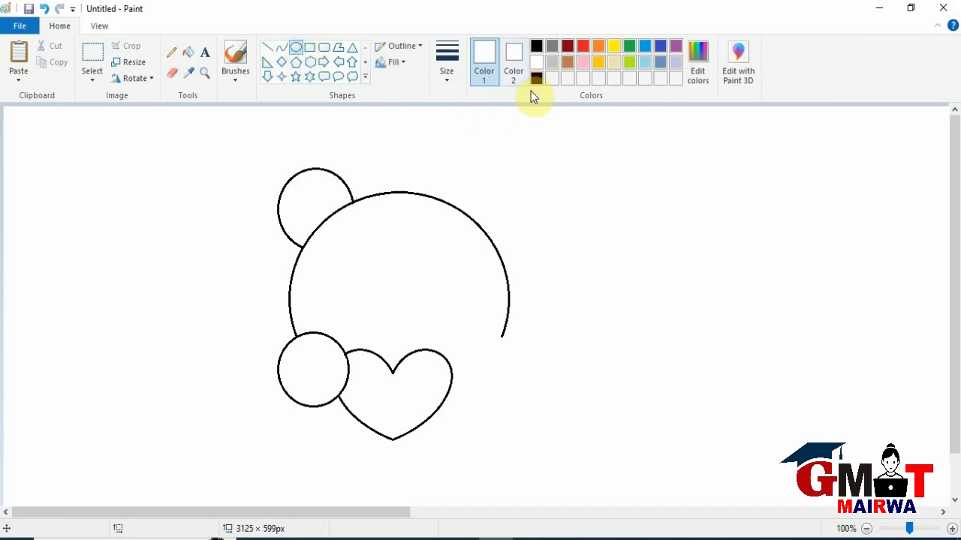
{"action": "left_click", "coordinate": [535, 45]}
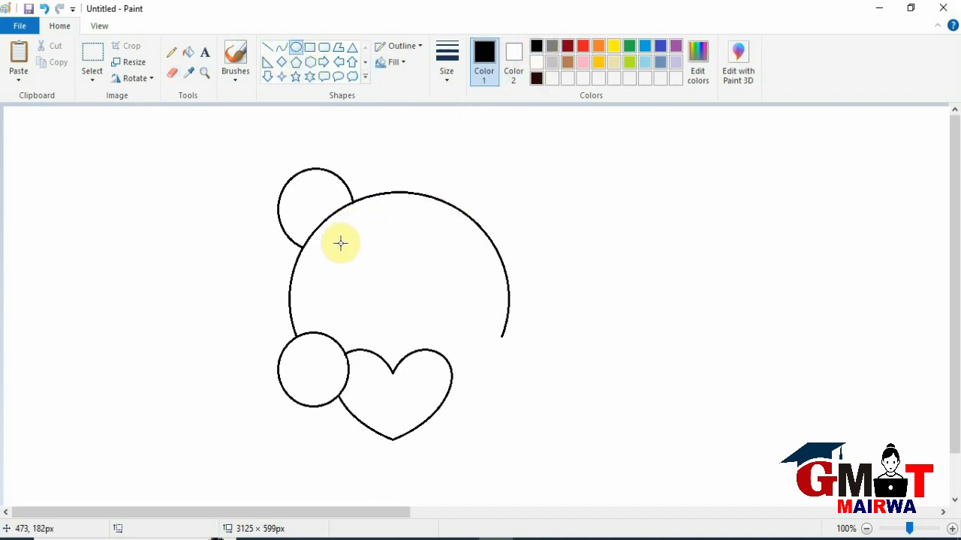
{"action": "mouse_move", "coordinate": [332, 233]}
{"action": "left_mouse_down"}
{"action": "mouse_move", "coordinate": [365, 275]}
{"action": "mouse_move", "coordinate": [421, 316]}
{"action": "mouse_move", "coordinate": [390, 321]}
{"action": "mouse_move", "coordinate": [348, 281]}
{"action": "mouse_move", "coordinate": [385, 262]}
{"action": "mouse_move", "coordinate": [405, 267]}
{"action": "mouse_move", "coordinate": [347, 296]}
{"action": "left_mouse_up"}
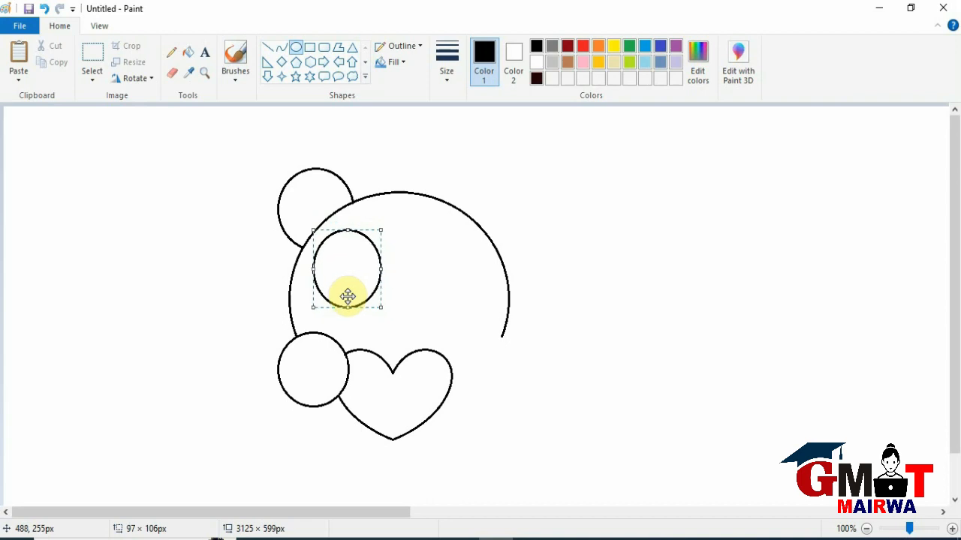
{"action": "left_click_drag", "start_coordinate": [381, 269], "coordinate": [347, 275]}
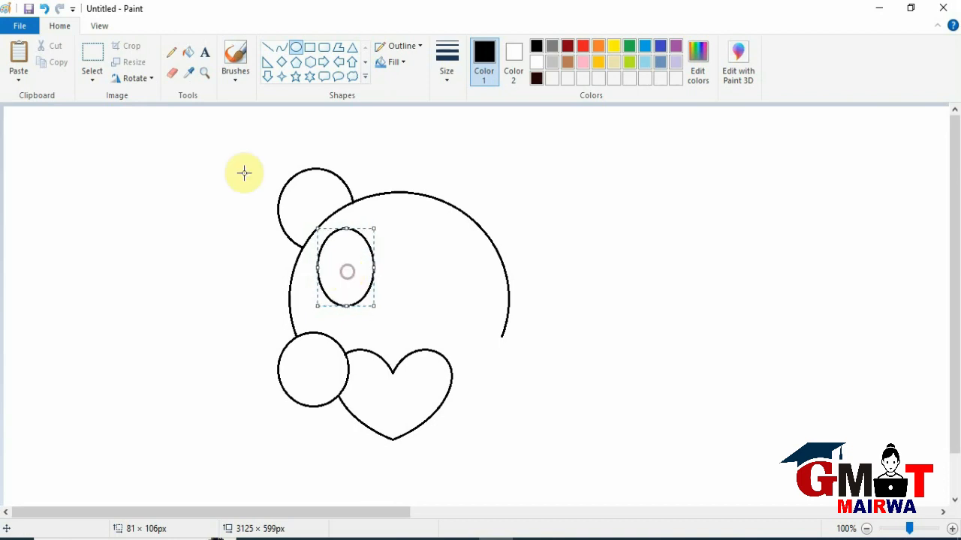
Delete the lower half of the oval inside the head with a free-form selection.
{"action": "left_click", "coordinate": [93, 81]}
{"action": "left_click", "coordinate": [106, 130]}
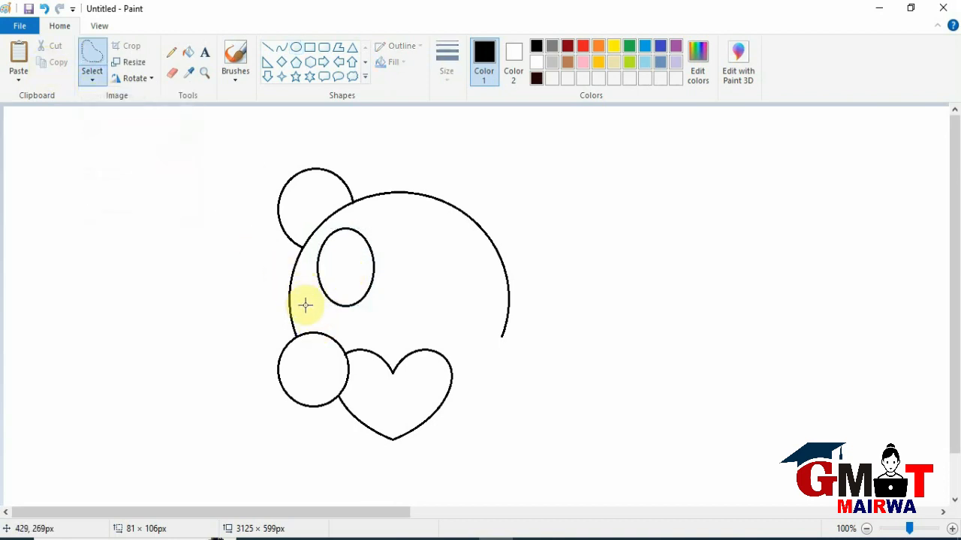
{"action": "mouse_move", "coordinate": [303, 295]}
{"action": "left_mouse_down"}
{"action": "mouse_move", "coordinate": [313, 268]}
{"action": "mouse_move", "coordinate": [360, 268]}
{"action": "mouse_move", "coordinate": [383, 281]}
{"action": "mouse_move", "coordinate": [360, 305]}
{"action": "mouse_move", "coordinate": [327, 315]}
{"action": "mouse_move", "coordinate": [300, 298]}
{"action": "mouse_move", "coordinate": [307, 277]}
{"action": "left_mouse_up"}
{"action": "key", "text": "Delete"}
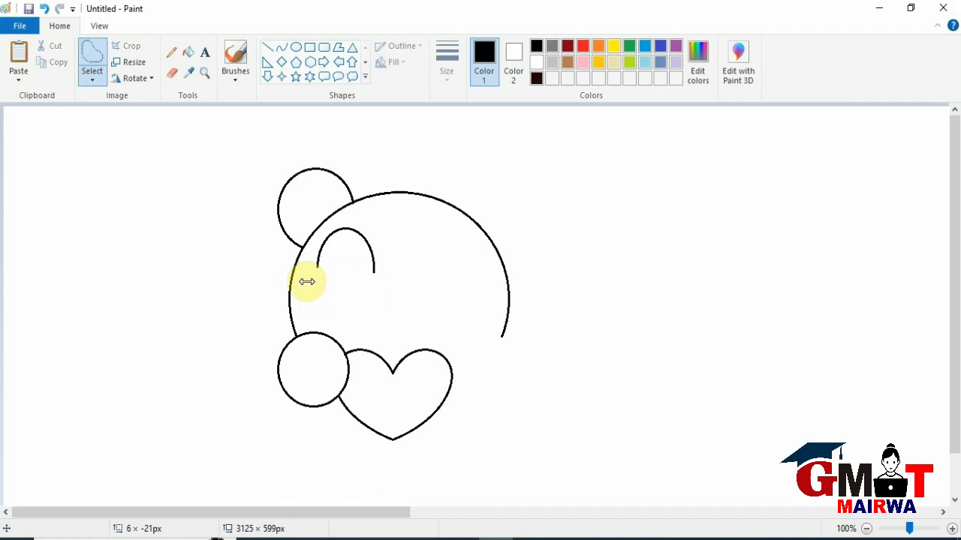
{"action": "left_click", "coordinate": [272, 49]}
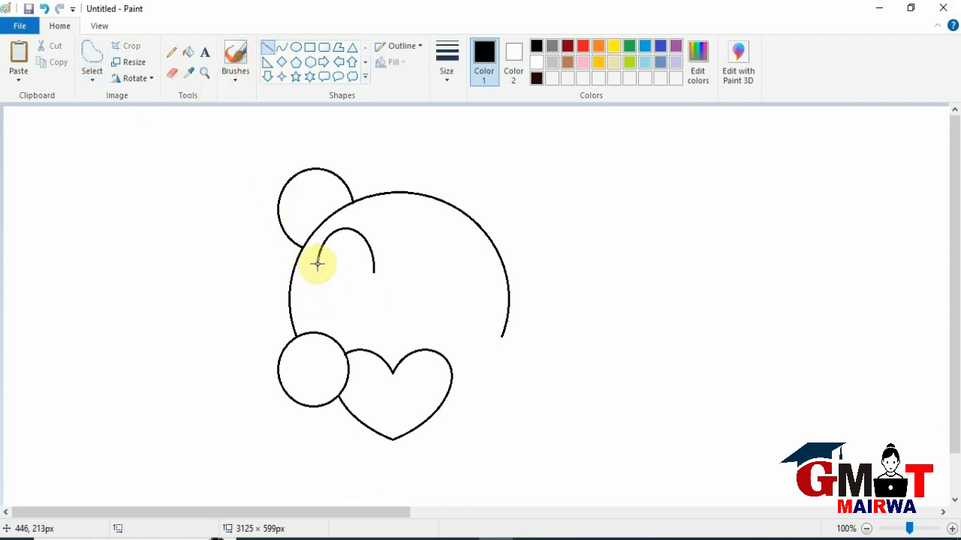
{"action": "left_click_drag", "start_coordinate": [317, 263], "coordinate": [340, 301]}
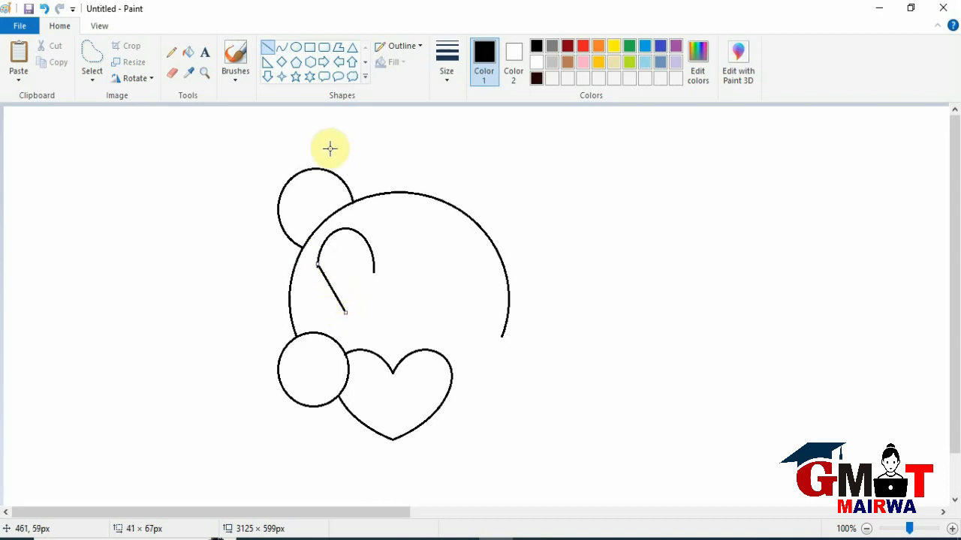
{"action": "key", "text": "ctrl+z"}
Draw an outward-bent curve of about 47 × 55 px from the half oval's left end down to its bottom centre, undoing the first attempt.
{"action": "left_click", "coordinate": [282, 47]}
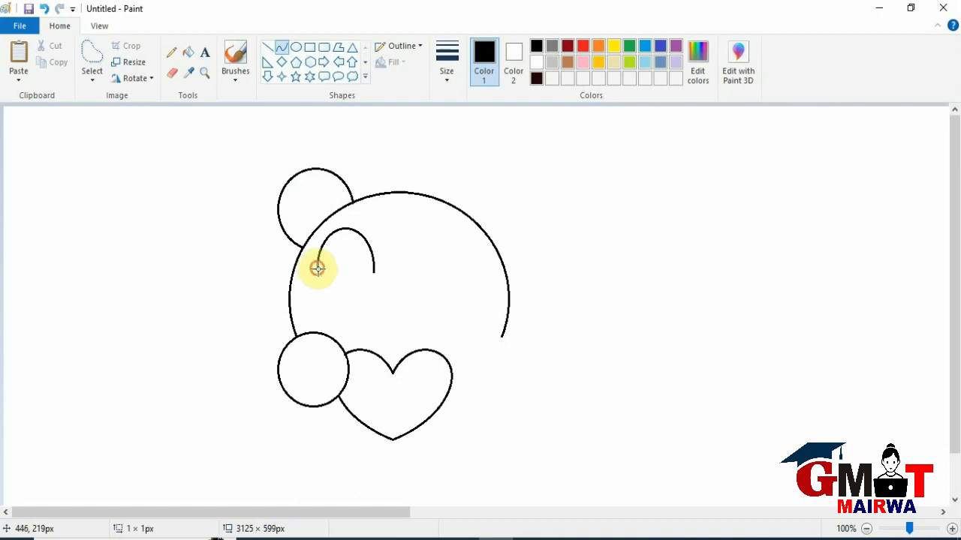
{"action": "left_click_drag", "start_coordinate": [317, 268], "coordinate": [354, 308]}
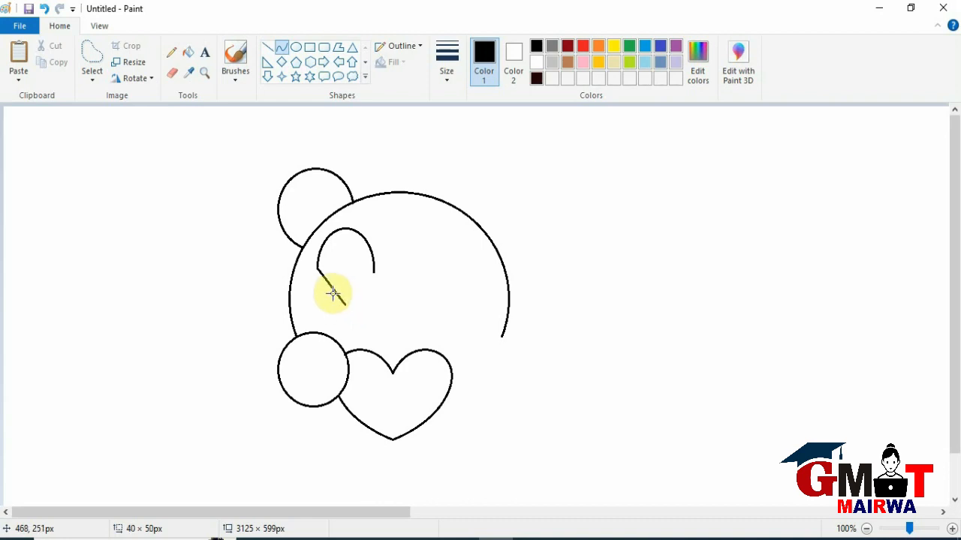
{"action": "left_click_drag", "start_coordinate": [328, 285], "coordinate": [292, 290]}
{"action": "key", "text": "ctrl+z"}
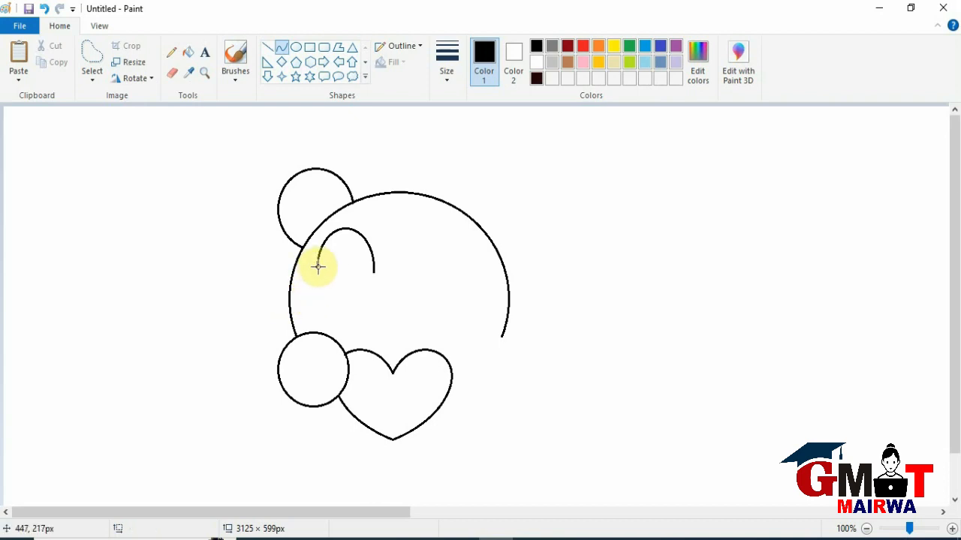
{"action": "left_click_drag", "start_coordinate": [317, 267], "coordinate": [322, 292]}
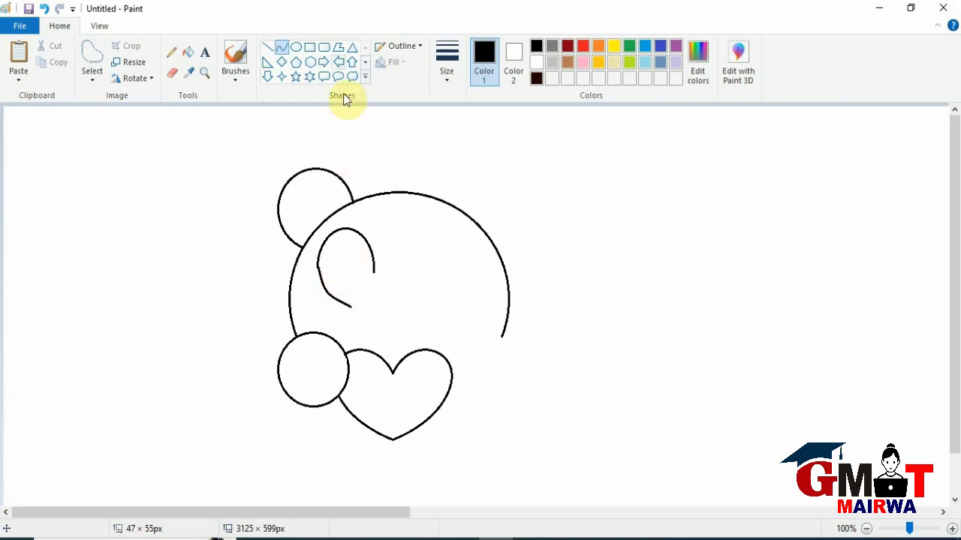
Close the eye shape with a curve from the half oval's right end to its bottom centre, and erase the line end sticking out there.
{"action": "left_click", "coordinate": [288, 48]}
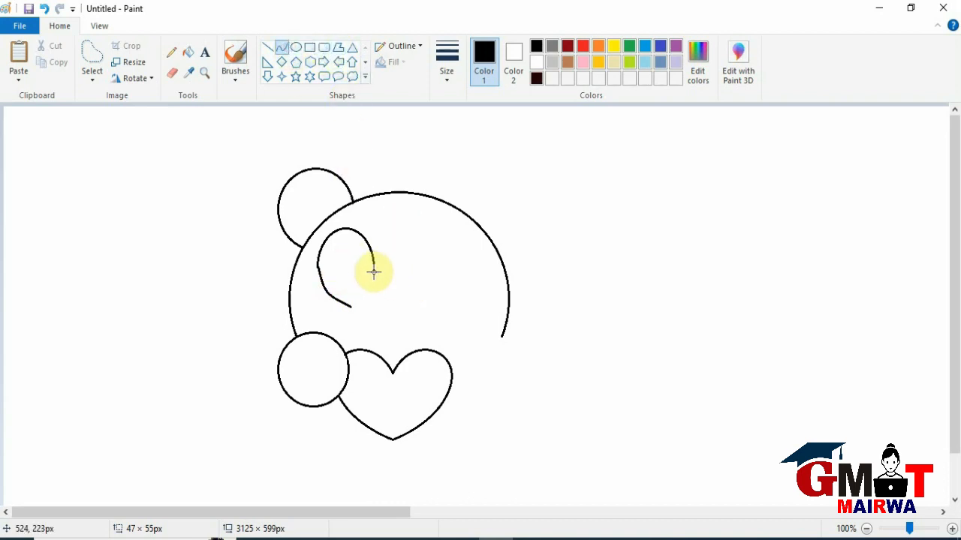
{"action": "left_click_drag", "start_coordinate": [374, 271], "coordinate": [328, 302]}
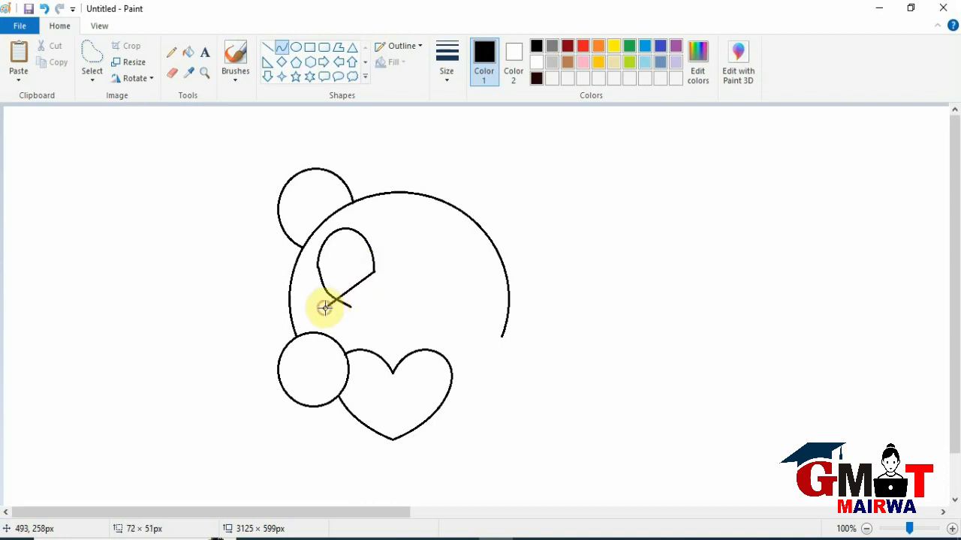
{"action": "mouse_move", "coordinate": [324, 308]}
{"action": "left_mouse_down"}
{"action": "mouse_move", "coordinate": [351, 293]}
{"action": "mouse_move", "coordinate": [360, 304]}
{"action": "left_mouse_up"}
{"action": "left_click", "coordinate": [170, 76]}
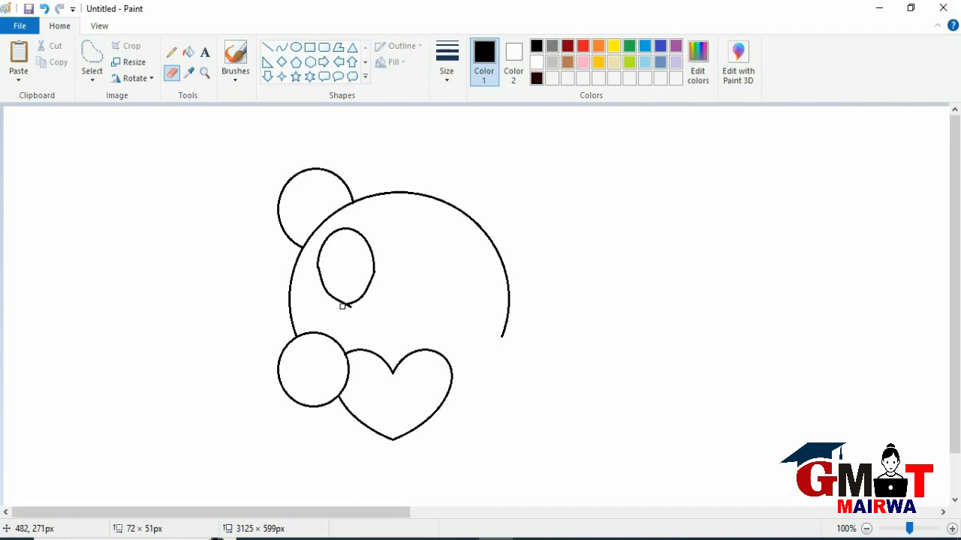
{"action": "left_click_drag", "start_coordinate": [342, 306], "coordinate": [348, 307]}
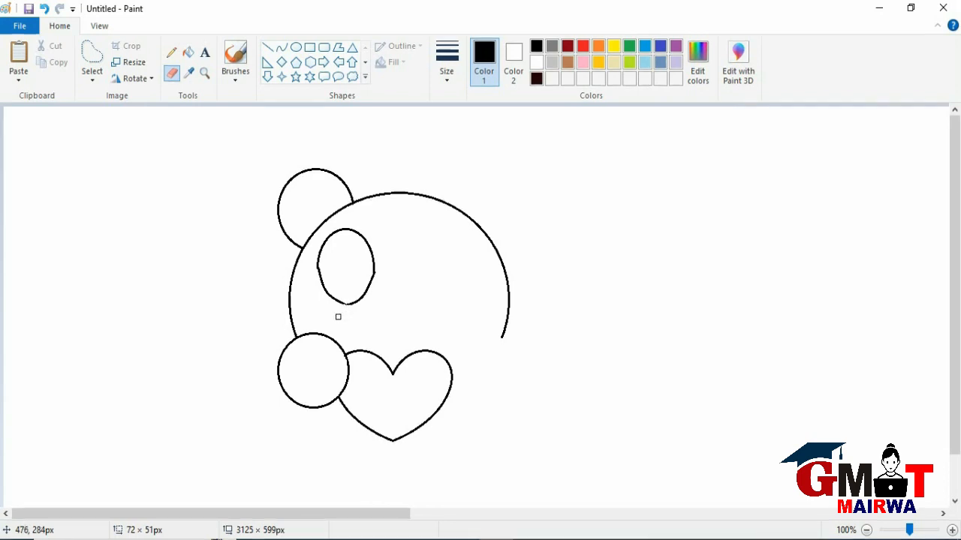
Draw two circles inside the eye shape, the upper about 36 × 37 px and the lower about 27 × 27 px.
{"action": "left_click", "coordinate": [297, 47]}
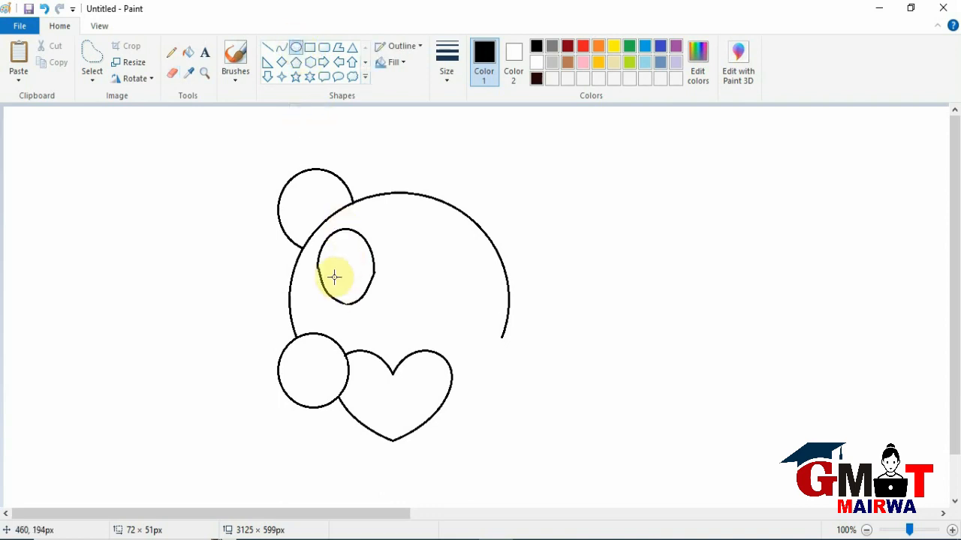
{"action": "mouse_move", "coordinate": [333, 241]}
{"action": "left_mouse_down"}
{"action": "mouse_move", "coordinate": [359, 271]}
{"action": "mouse_move", "coordinate": [344, 250]}
{"action": "left_mouse_up"}
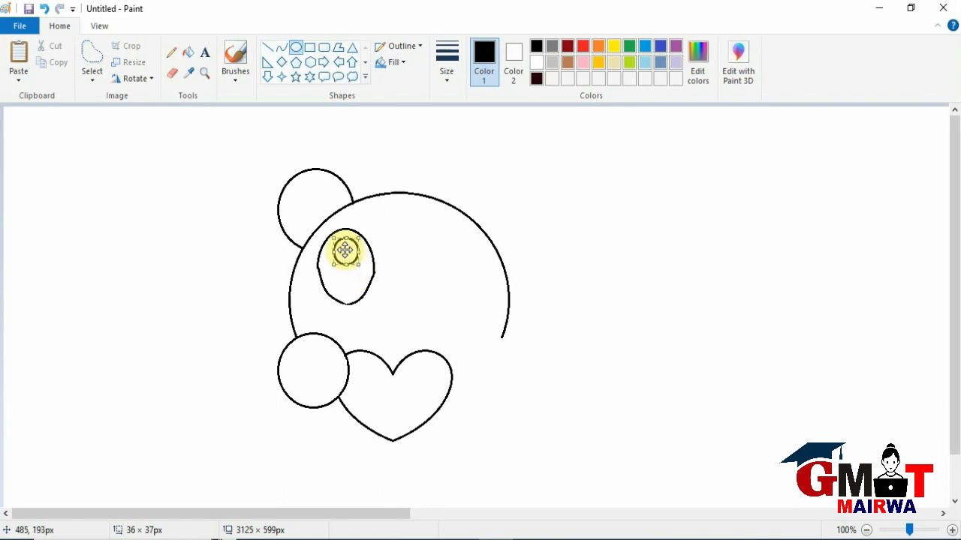
{"action": "left_click", "coordinate": [299, 51]}
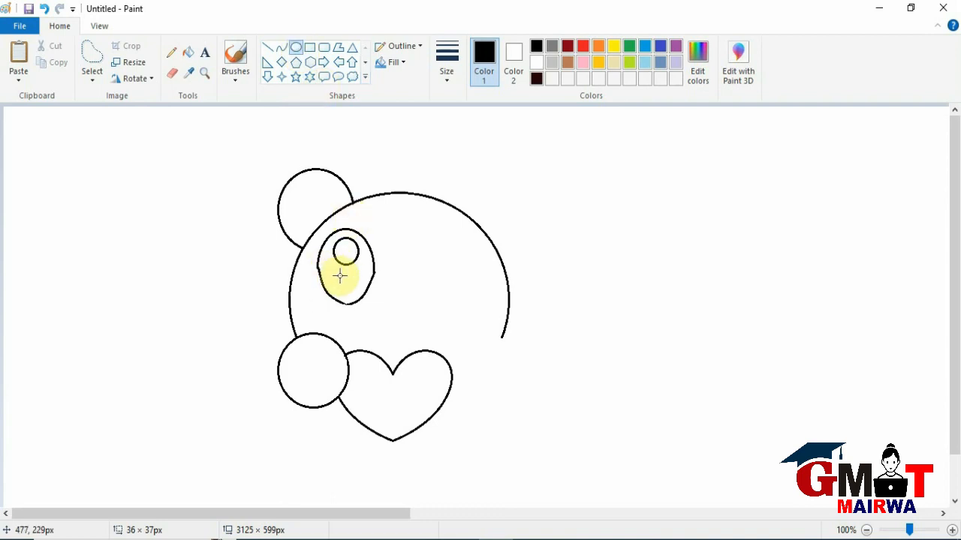
{"action": "left_click_drag", "start_coordinate": [334, 268], "coordinate": [353, 284]}
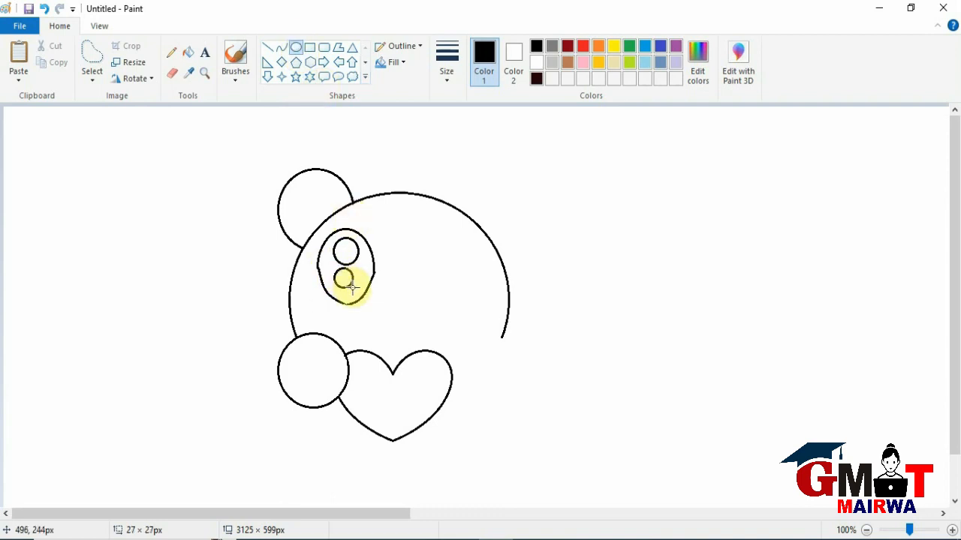
{"action": "left_click", "coordinate": [246, 203]}
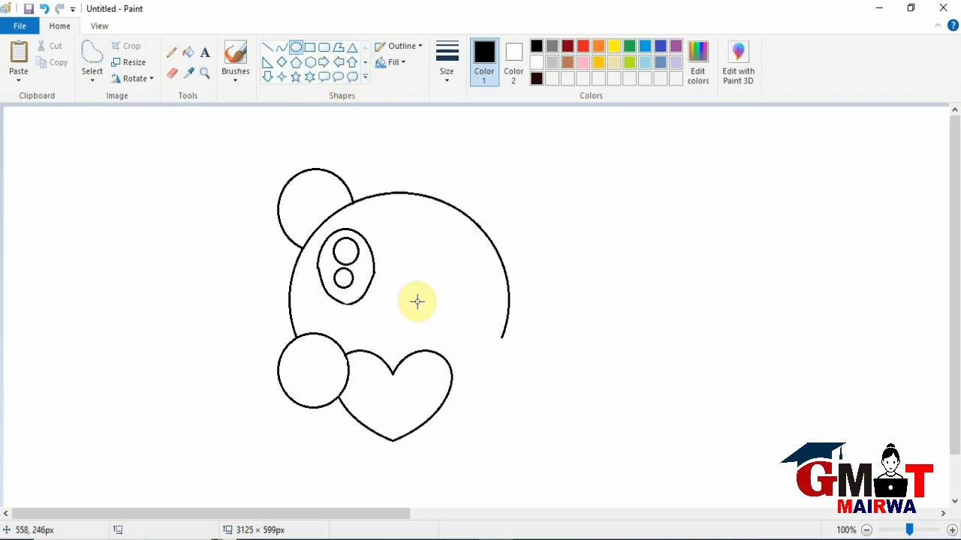
Draw a triangle of about 35 × 35 px to the right of the eye, undoing an oval attempt first, and flip it vertically.
{"action": "left_click_drag", "start_coordinate": [387, 269], "coordinate": [420, 309]}
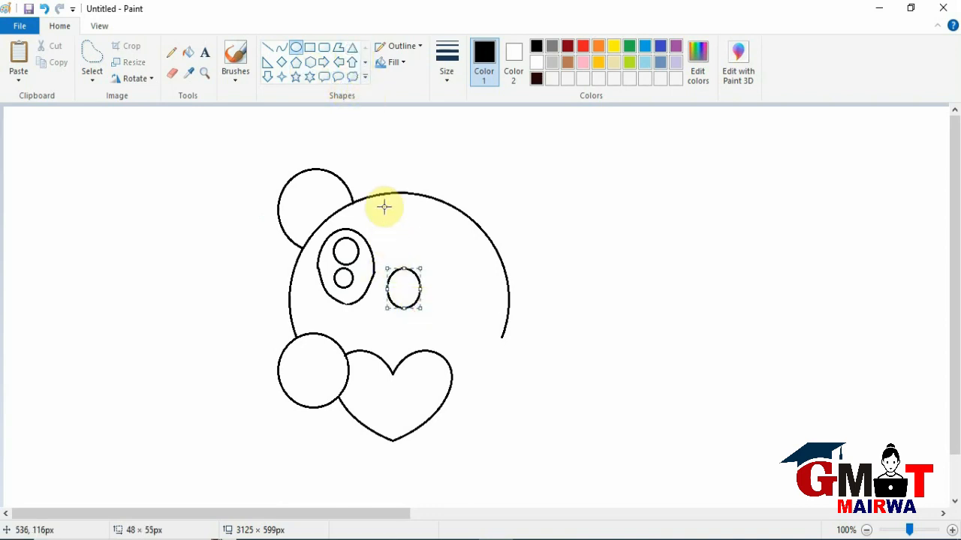
{"action": "key", "text": "ctrl+z"}
{"action": "left_click", "coordinate": [352, 47]}
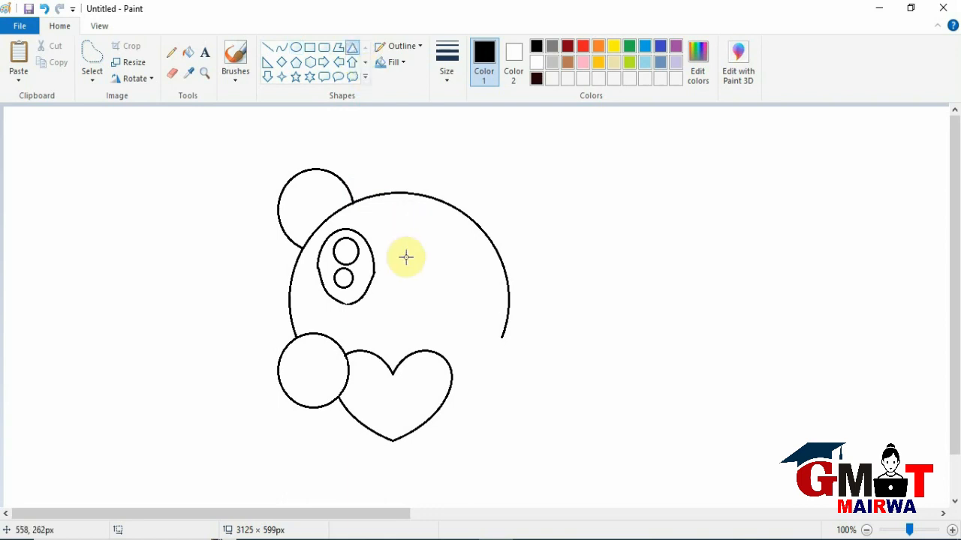
{"action": "left_click_drag", "start_coordinate": [383, 264], "coordinate": [410, 292]}
{"action": "left_click", "coordinate": [135, 78]}
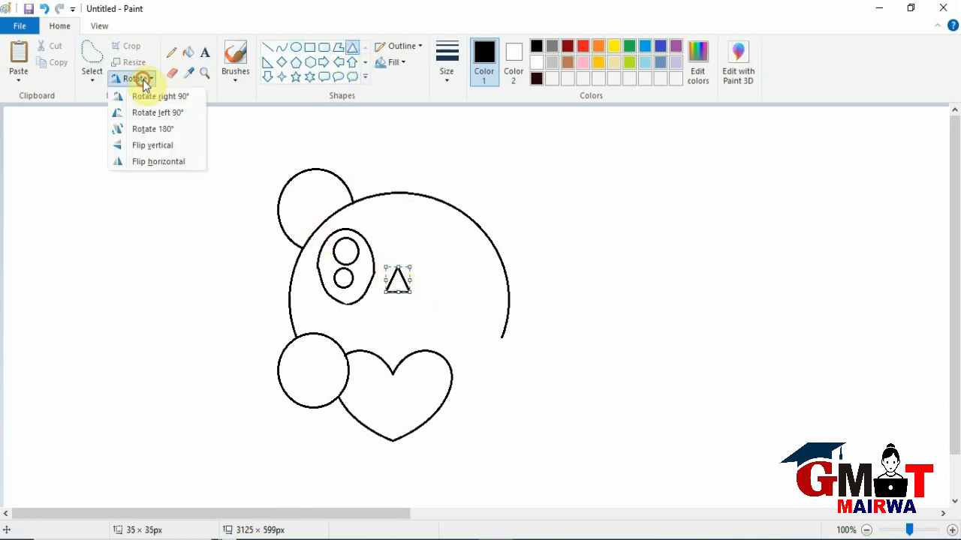
{"action": "left_click", "coordinate": [167, 150]}
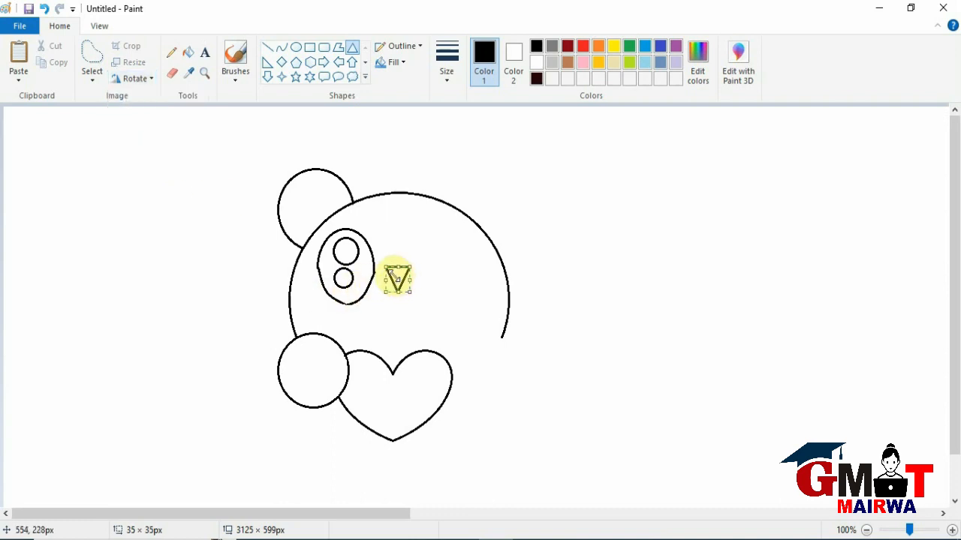
Move the inverted triangle above the heart's notch as the nose and widen it to about 43 × 35 px.
{"action": "left_click_drag", "start_coordinate": [397, 281], "coordinate": [388, 317]}
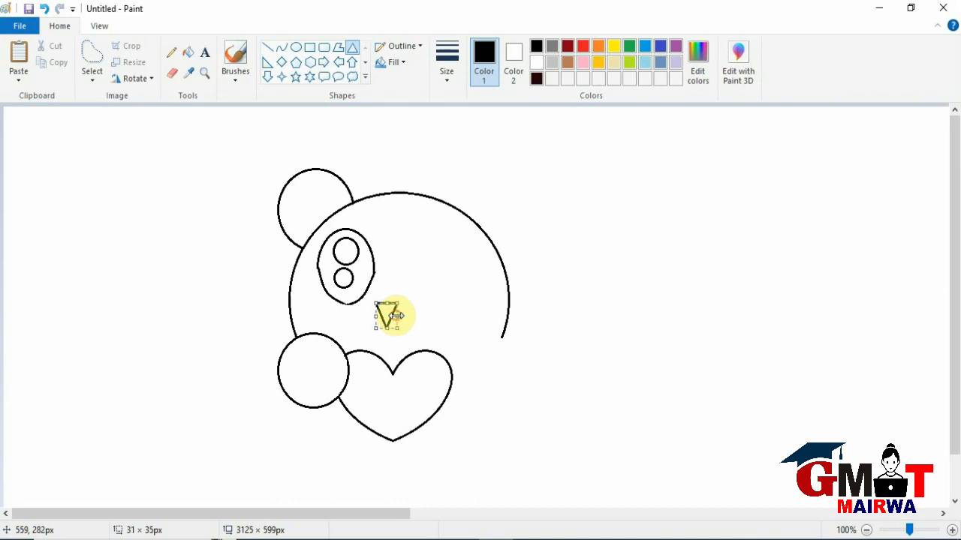
{"action": "left_click_drag", "start_coordinate": [397, 316], "coordinate": [406, 316]}
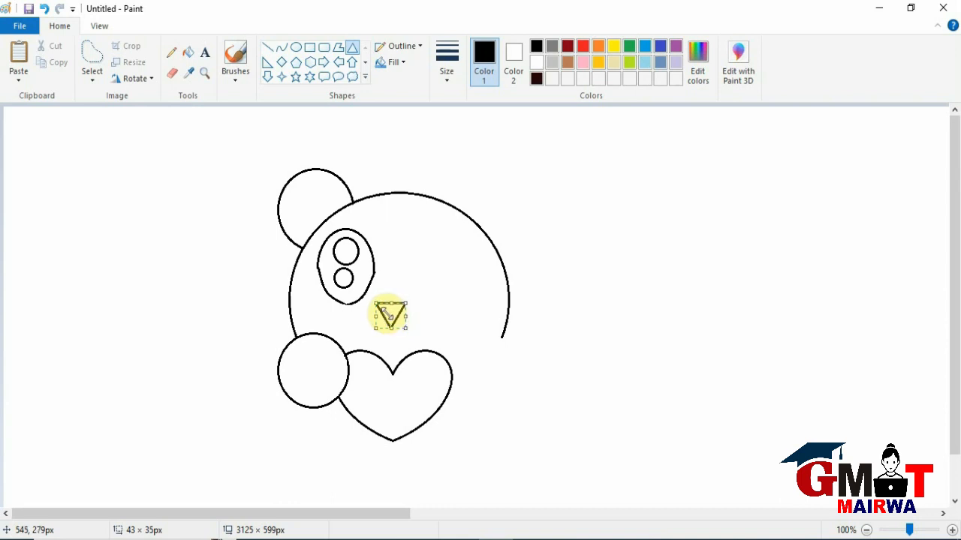
{"action": "left_click_drag", "start_coordinate": [391, 315], "coordinate": [392, 317]}
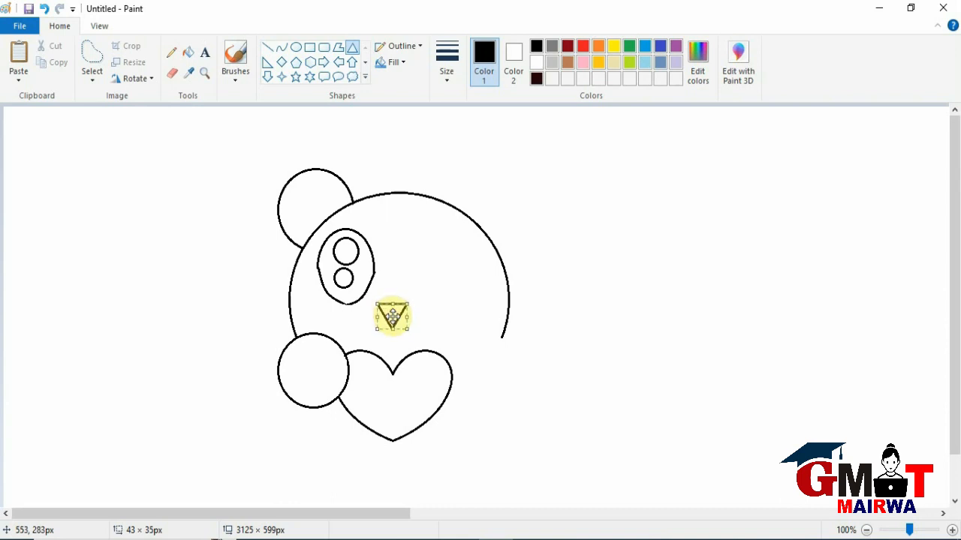
Erase the nose triangle's lower tip and extend its sides into crossing mouth curves of about 49 × 24 px and 46 × 31 px.
{"action": "left_click", "coordinate": [172, 73]}
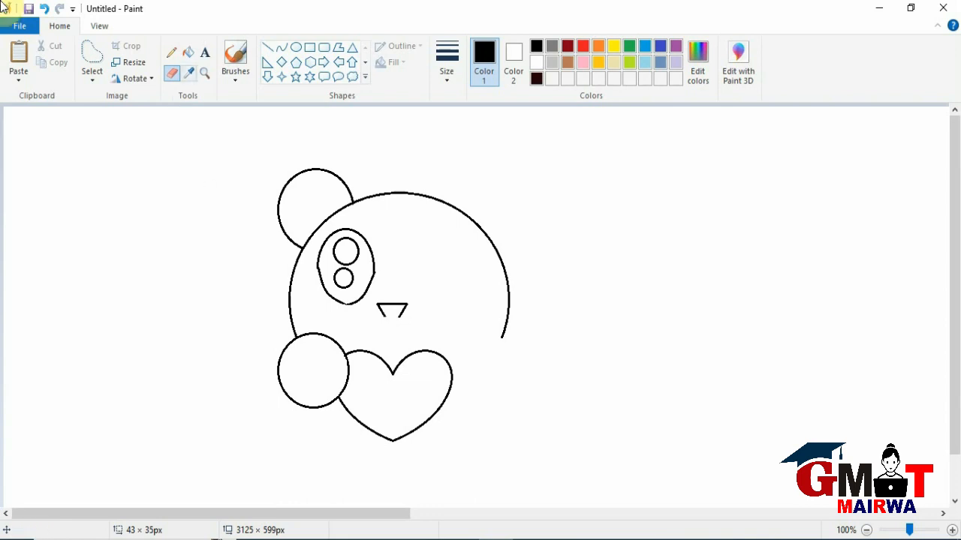
{"action": "left_click", "coordinate": [280, 47]}
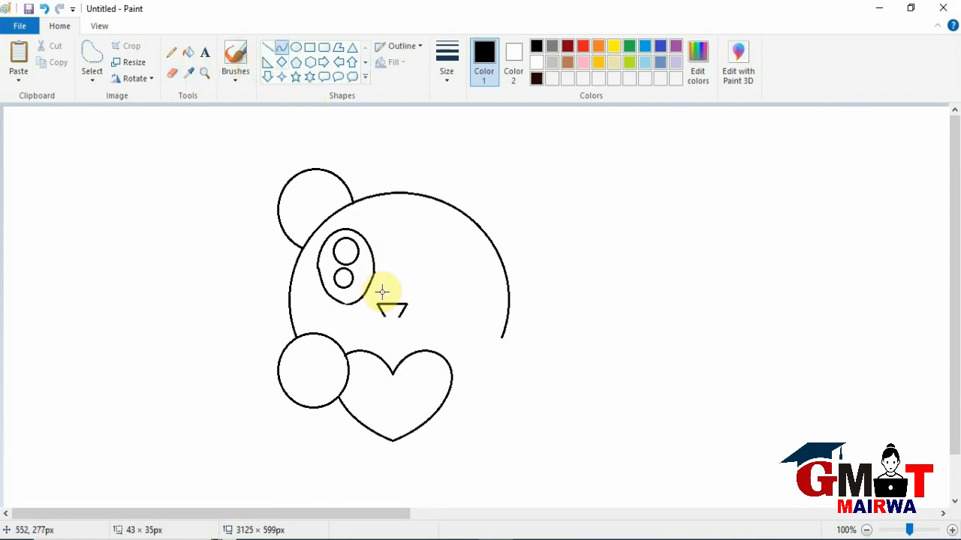
{"action": "left_click_drag", "start_coordinate": [400, 315], "coordinate": [389, 335]}
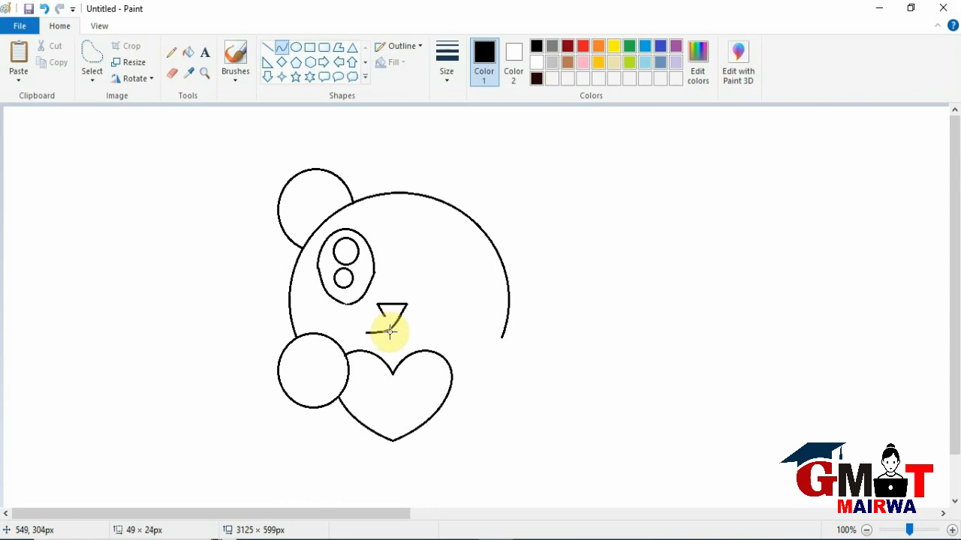
{"action": "left_click", "coordinate": [299, 78]}
{"action": "left_click", "coordinate": [285, 50]}
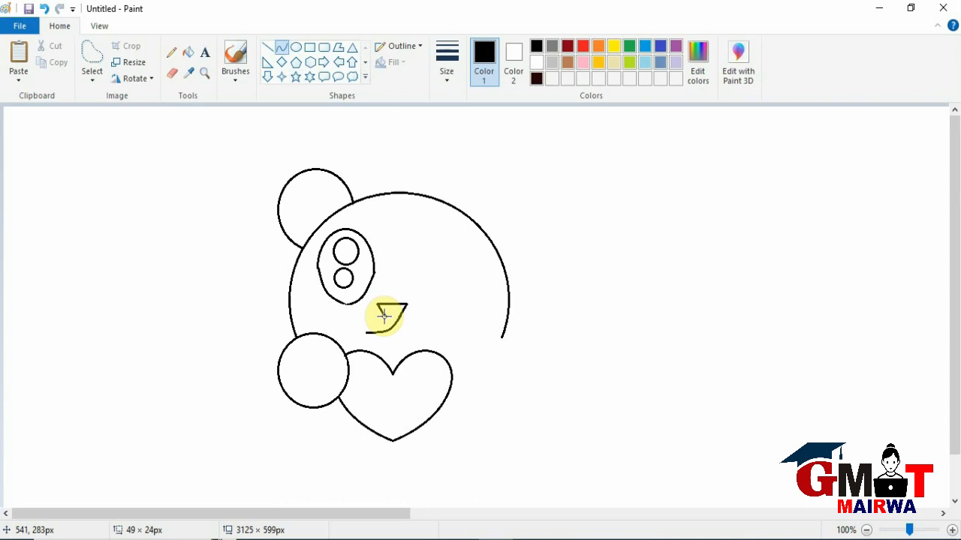
{"action": "mouse_move", "coordinate": [383, 315]}
{"action": "left_mouse_down"}
{"action": "mouse_move", "coordinate": [414, 339]}
{"action": "mouse_move", "coordinate": [390, 327]}
{"action": "mouse_move", "coordinate": [396, 332]}
{"action": "left_mouse_up"}
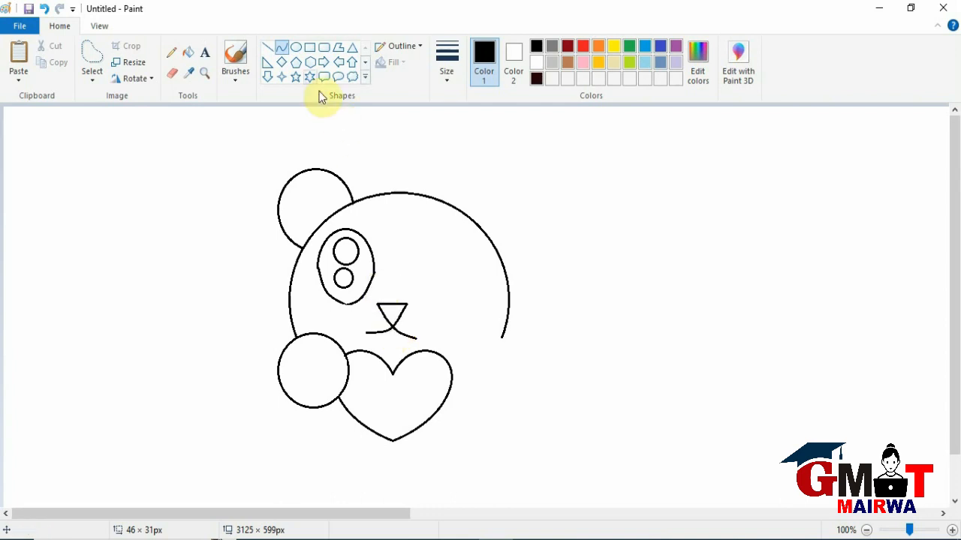
Move the eye with its two inner circles down and left, closer to the head outline, using a free-form selection.
{"action": "left_click", "coordinate": [89, 52]}
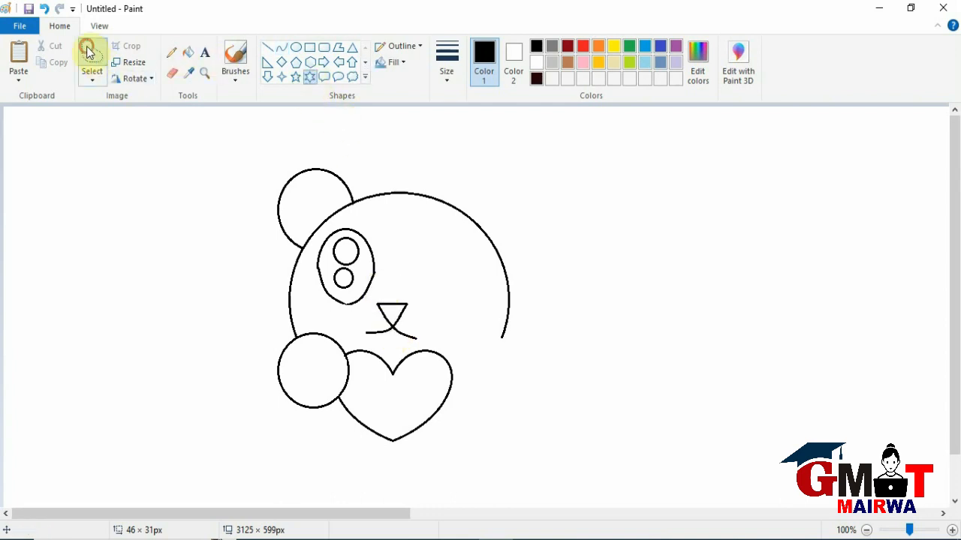
{"action": "mouse_move", "coordinate": [347, 215]}
{"action": "left_mouse_down"}
{"action": "mouse_move", "coordinate": [327, 227]}
{"action": "mouse_move", "coordinate": [311, 295]}
{"action": "mouse_move", "coordinate": [364, 307]}
{"action": "mouse_move", "coordinate": [381, 275]}
{"action": "mouse_move", "coordinate": [377, 245]}
{"action": "mouse_move", "coordinate": [365, 224]}
{"action": "mouse_move", "coordinate": [344, 216]}
{"action": "left_mouse_up"}
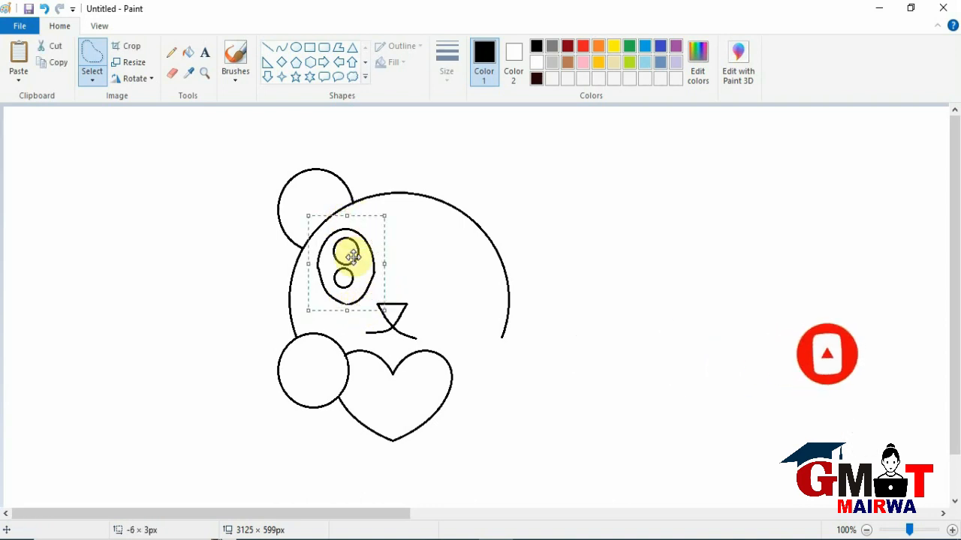
{"action": "left_click_drag", "start_coordinate": [356, 274], "coordinate": [337, 296]}
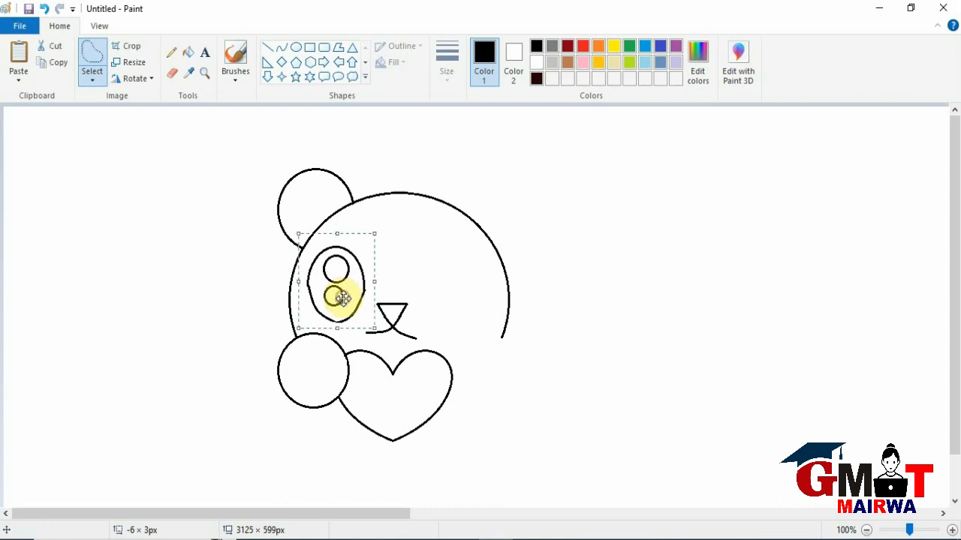
{"action": "left_click", "coordinate": [188, 293]}
Split the drawing at the heart's centre by moving its left half aside with a rectangular selection, and delete the remaining right half.
{"action": "left_click", "coordinate": [94, 83]}
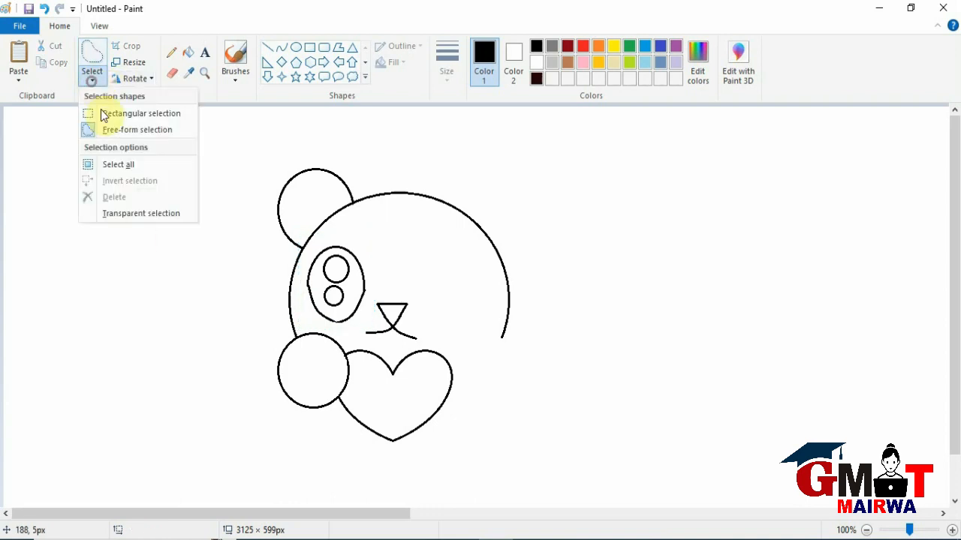
{"action": "left_click", "coordinate": [112, 114]}
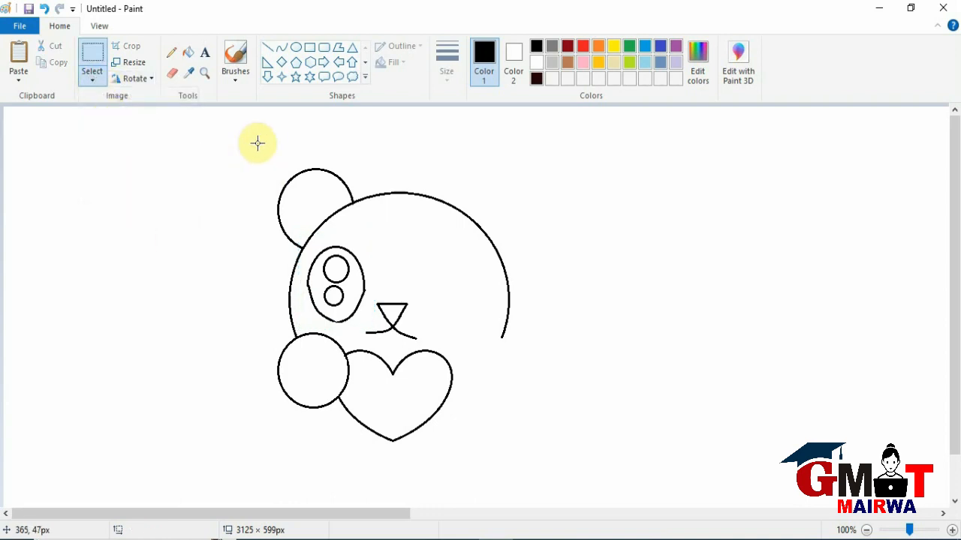
{"action": "left_click_drag", "start_coordinate": [229, 123], "coordinate": [392, 460]}
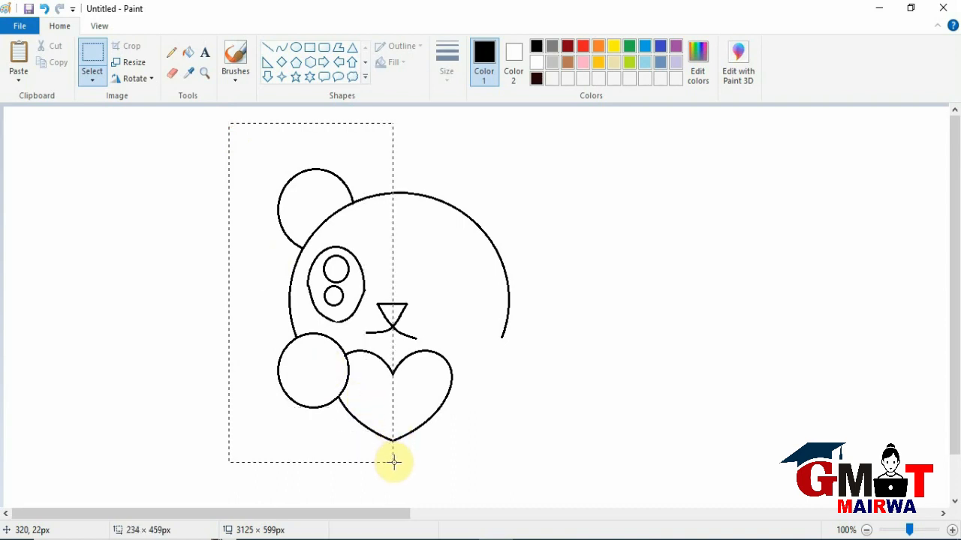
{"action": "left_click_drag", "start_coordinate": [393, 461], "coordinate": [392, 461]}
{"action": "left_click_drag", "start_coordinate": [343, 382], "coordinate": [296, 375]}
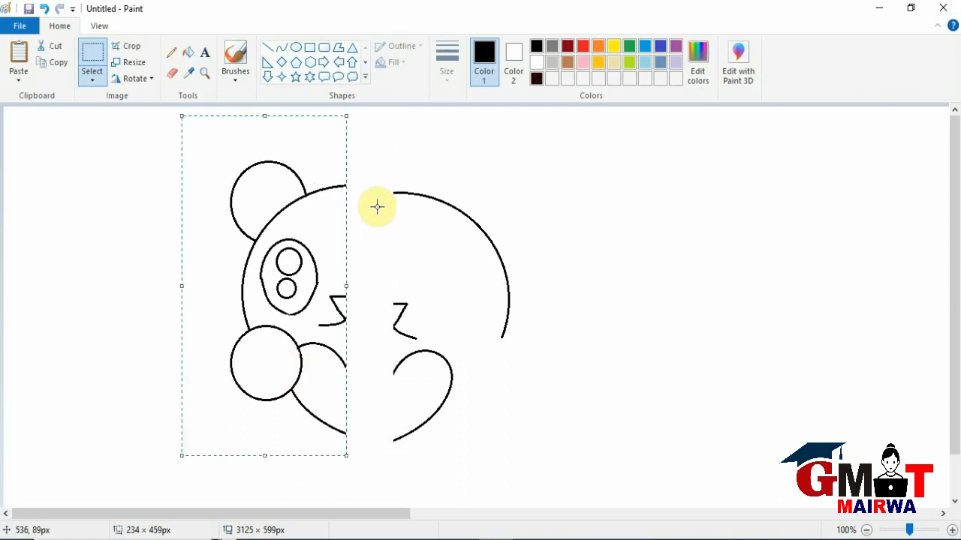
{"action": "left_click_drag", "start_coordinate": [382, 144], "coordinate": [553, 465]}
{"action": "key", "text": "Delete"}
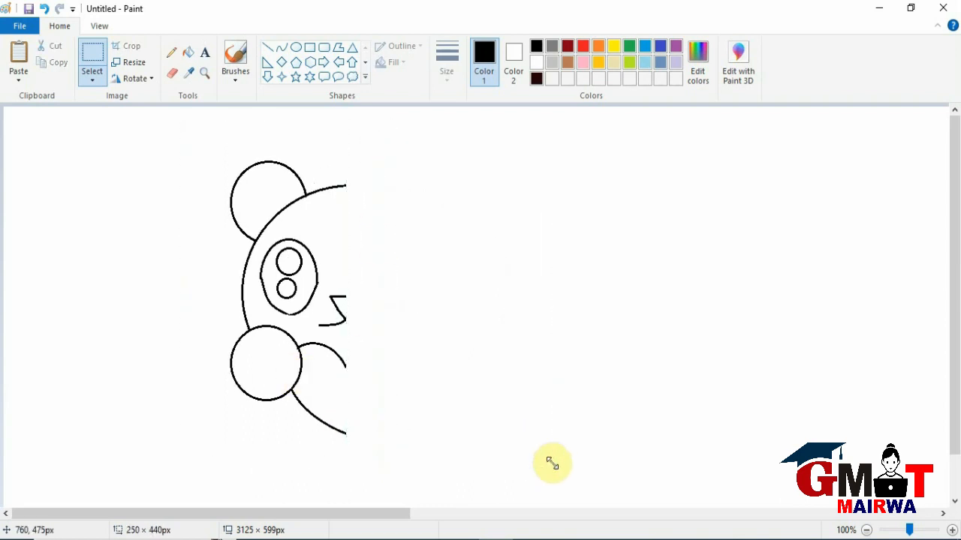
Copy the bear's left half with a rectangular selection of about 241 × 465 px and paste the duplicate.
{"action": "left_click", "coordinate": [95, 79]}
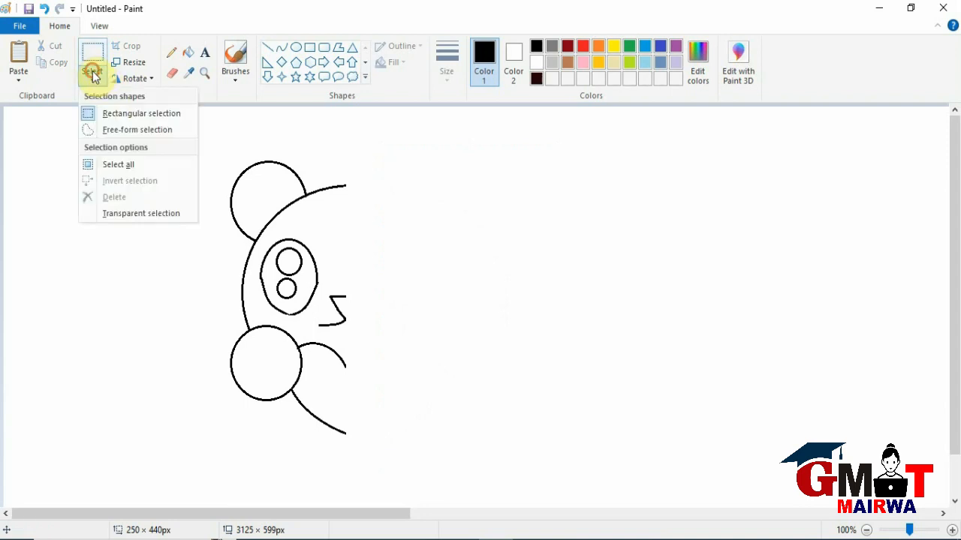
{"action": "left_click", "coordinate": [123, 112]}
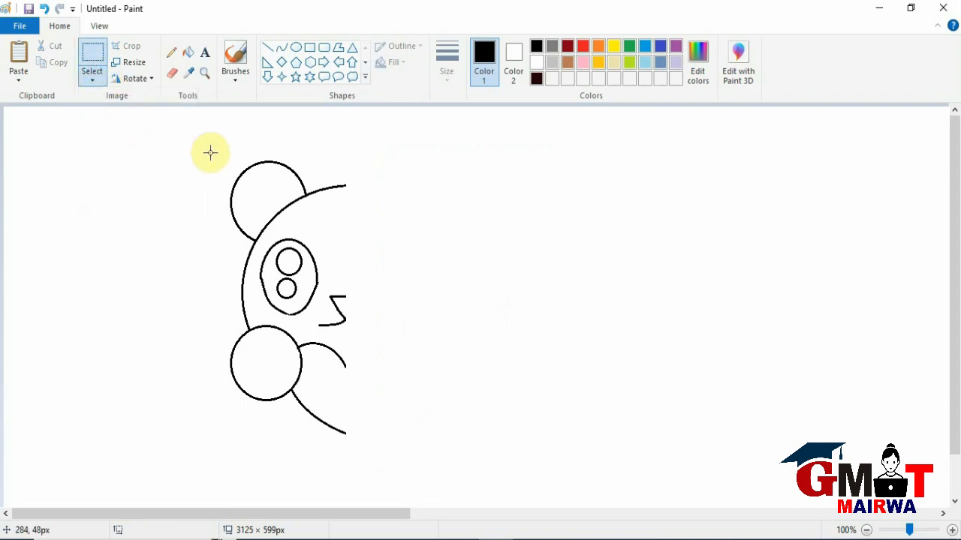
{"action": "left_click_drag", "start_coordinate": [177, 119], "coordinate": [345, 463]}
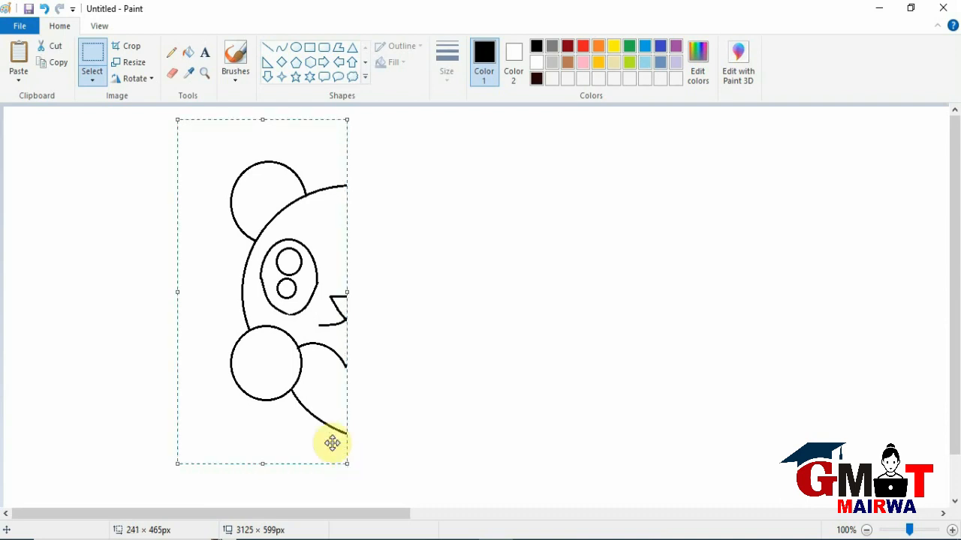
{"action": "left_click", "coordinate": [51, 65]}
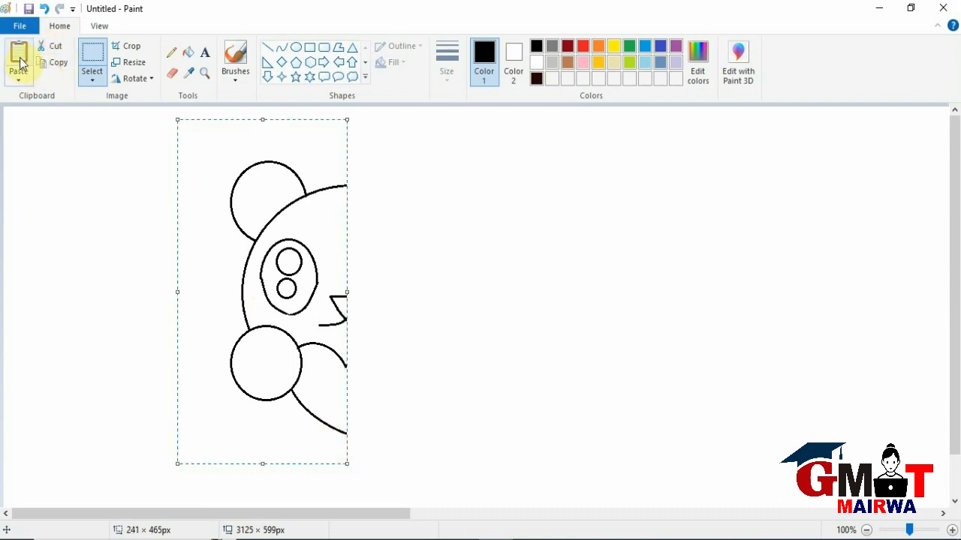
{"action": "left_click", "coordinate": [18, 62]}
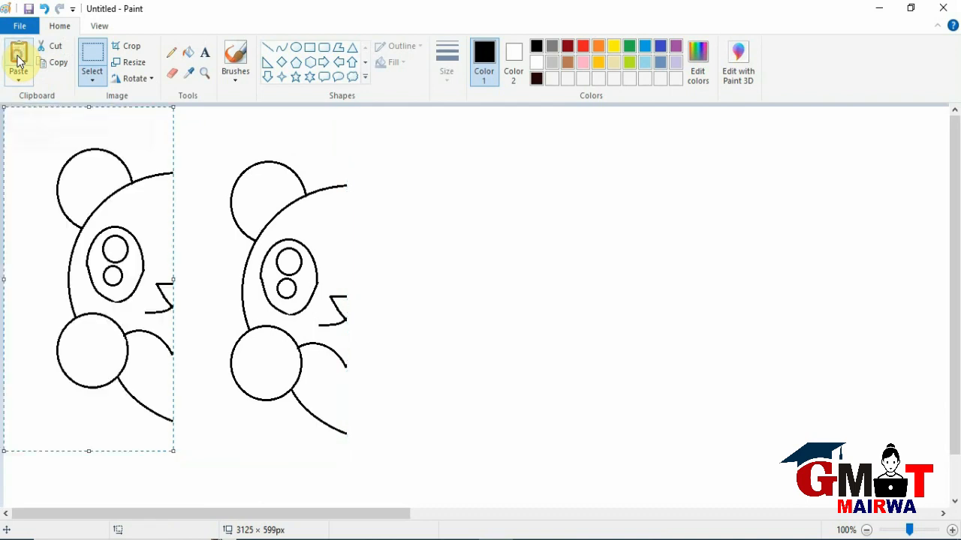
Flip the pasted half horizontally and join it to the original half along the centre line.
{"action": "left_click", "coordinate": [132, 78]}
{"action": "left_click", "coordinate": [154, 161]}
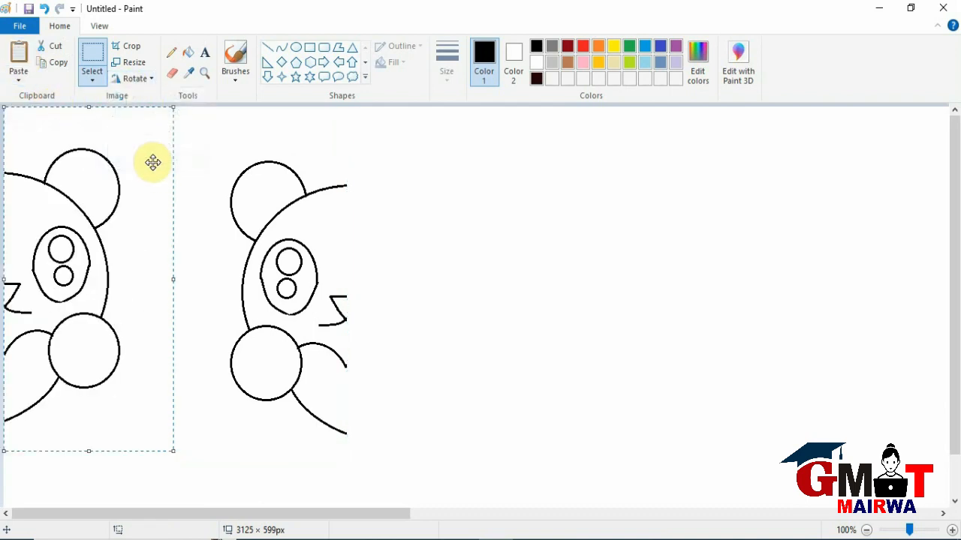
{"action": "left_click_drag", "start_coordinate": [61, 313], "coordinate": [393, 325]}
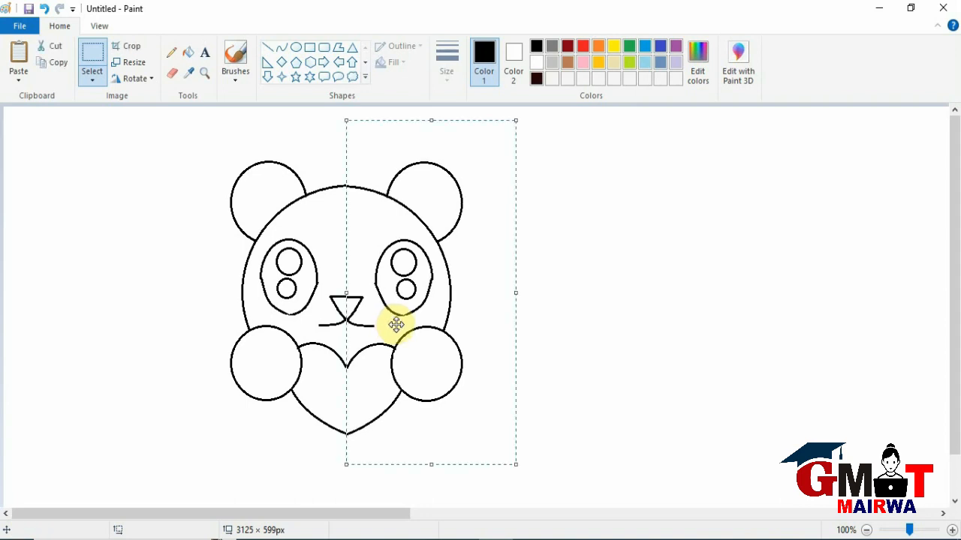
{"action": "left_click", "coordinate": [585, 326]}
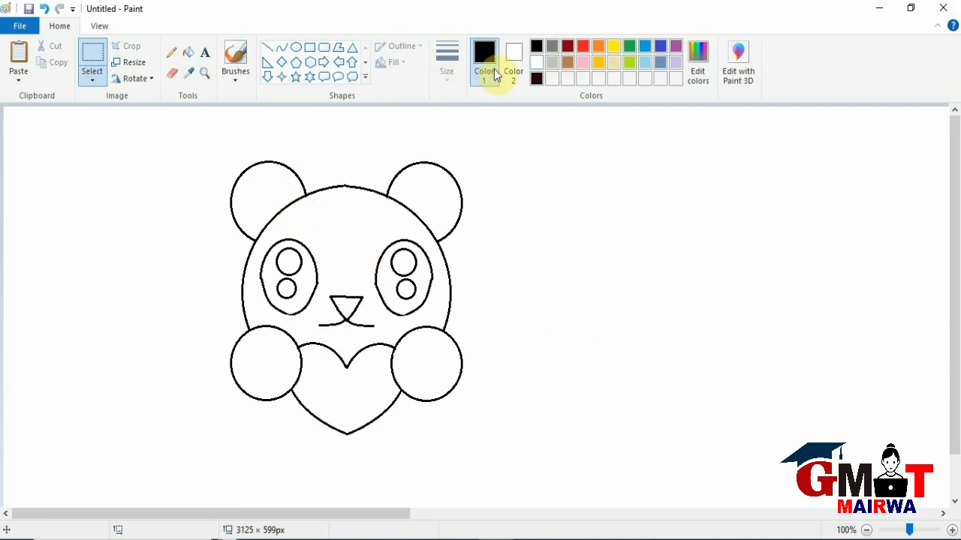
Fill both of the bear's ears with black.
{"action": "left_click", "coordinate": [189, 53]}
{"action": "left_click", "coordinate": [273, 205]}
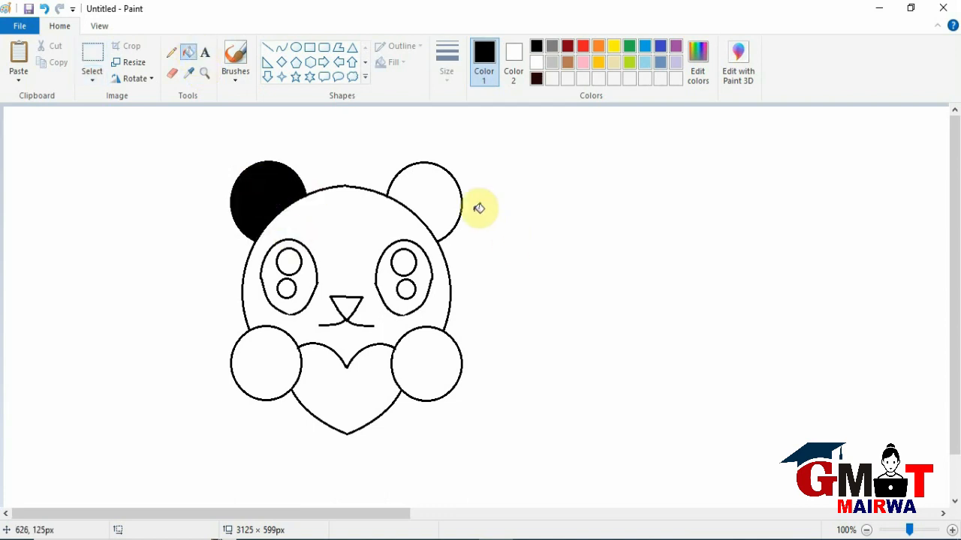
{"action": "left_click", "coordinate": [444, 192]}
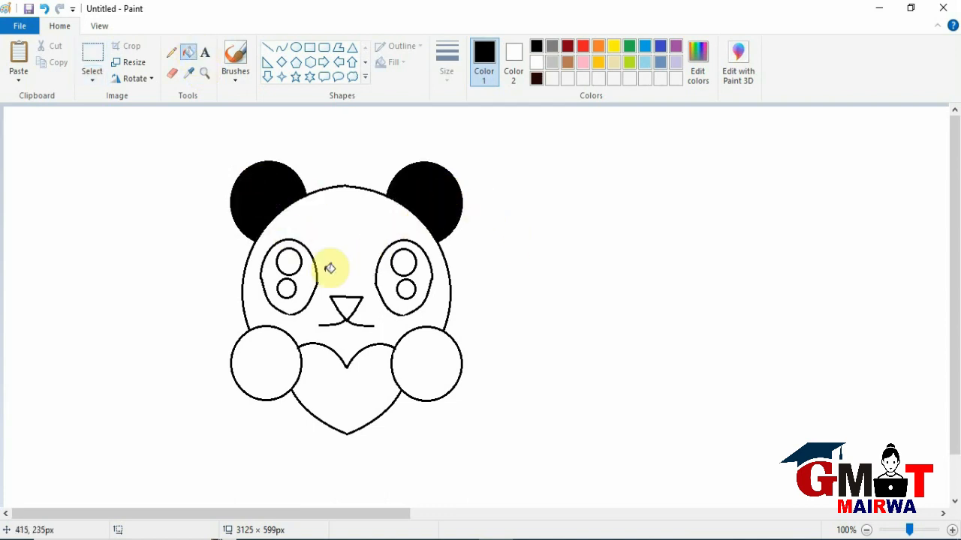
Fill both of the bear's eyes with black around the white highlight circles.
{"action": "left_click", "coordinate": [310, 280]}
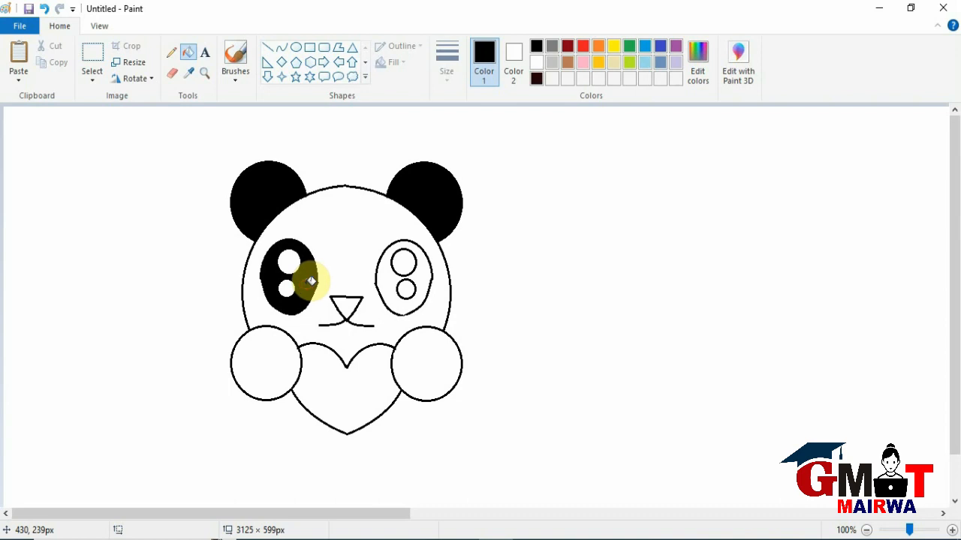
{"action": "left_click", "coordinate": [421, 274]}
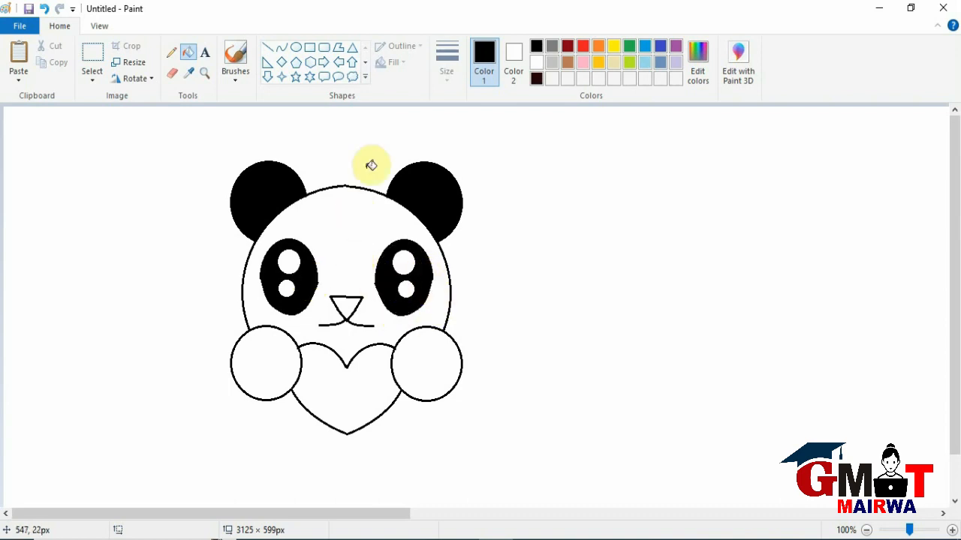
{"action": "left_click", "coordinate": [295, 47]}
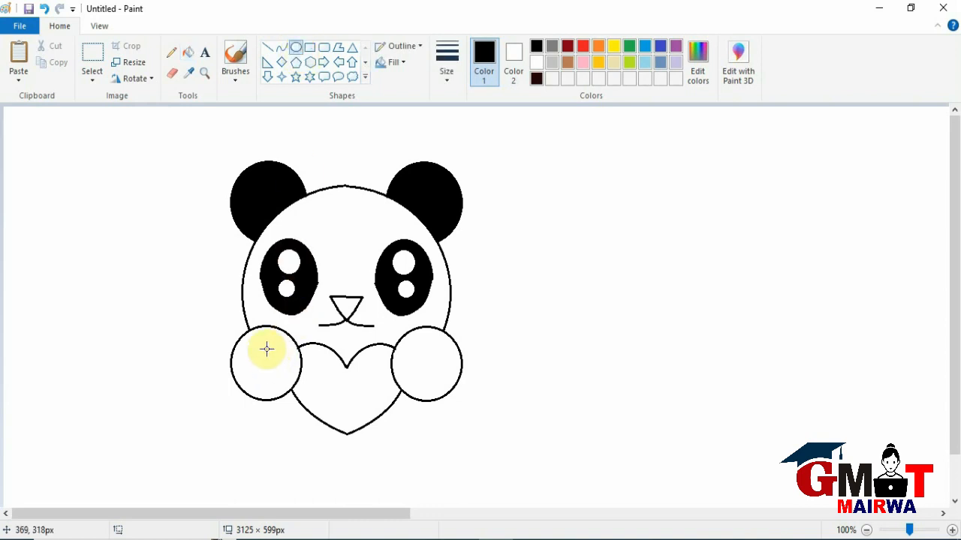
{"action": "left_click_drag", "start_coordinate": [261, 341], "coordinate": [300, 385]}
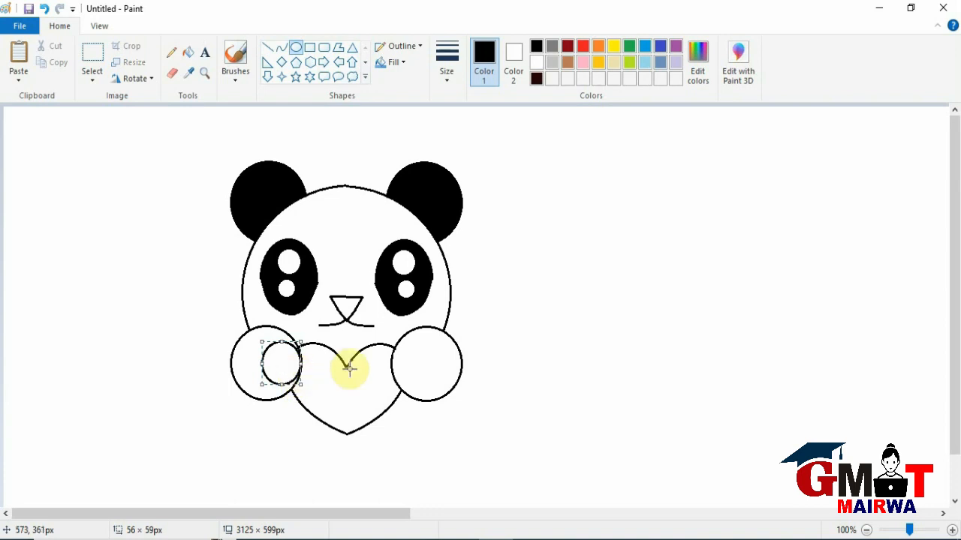
{"action": "left_click_drag", "start_coordinate": [397, 346], "coordinate": [406, 366]}
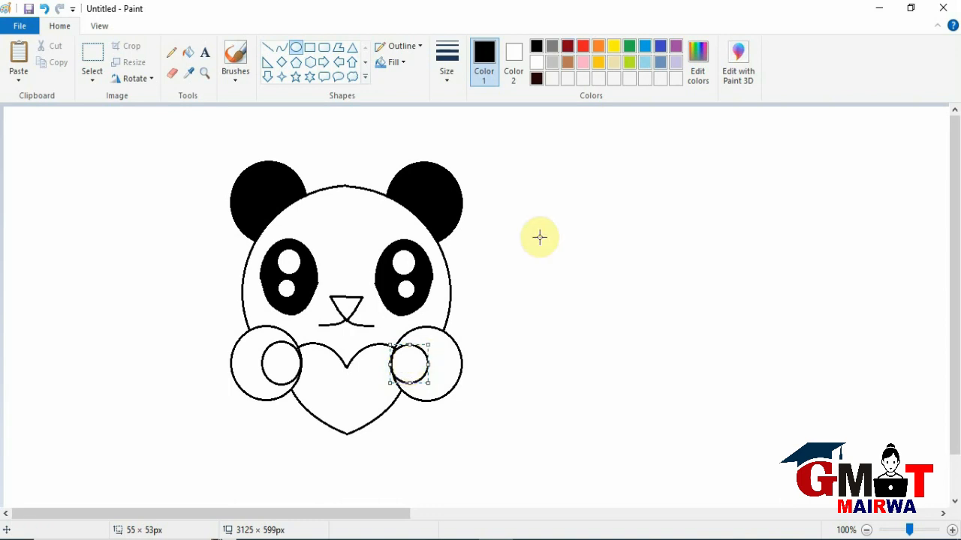
{"action": "left_click", "coordinate": [552, 45]}
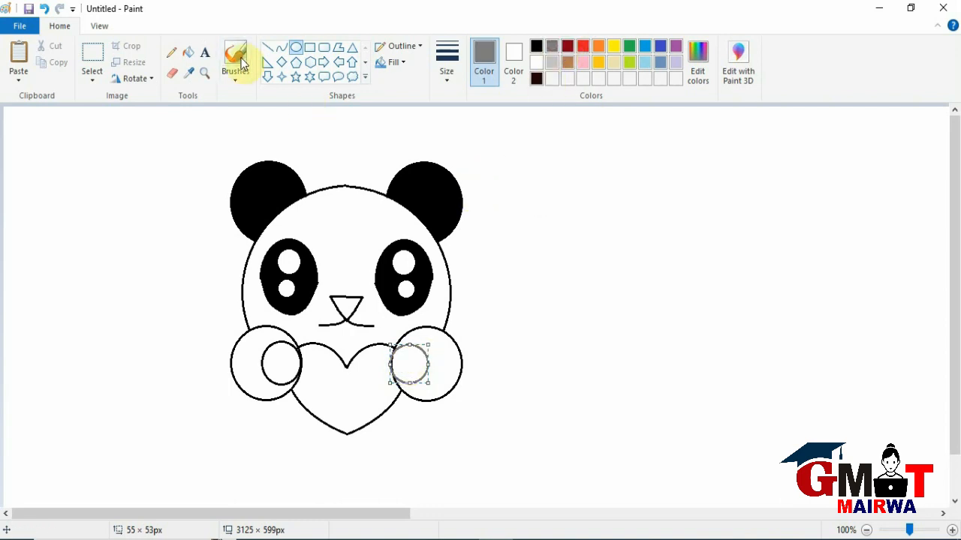
{"action": "left_click", "coordinate": [536, 46]}
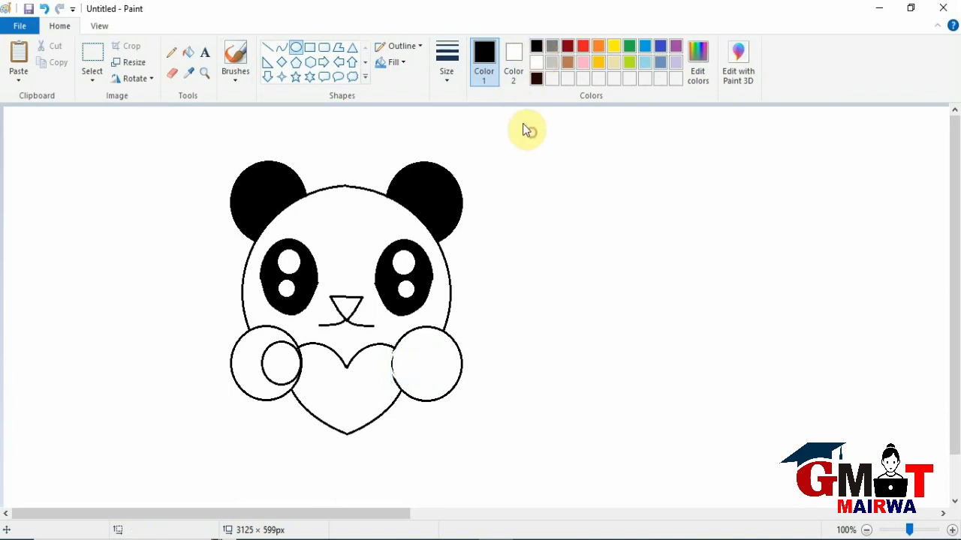
{"action": "left_click", "coordinate": [189, 51]}
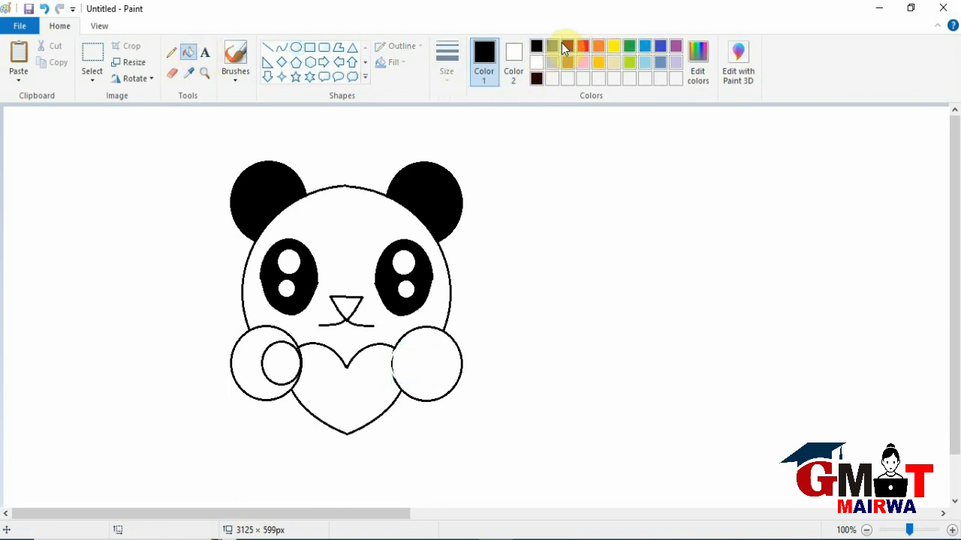
{"action": "left_click", "coordinate": [552, 46]}
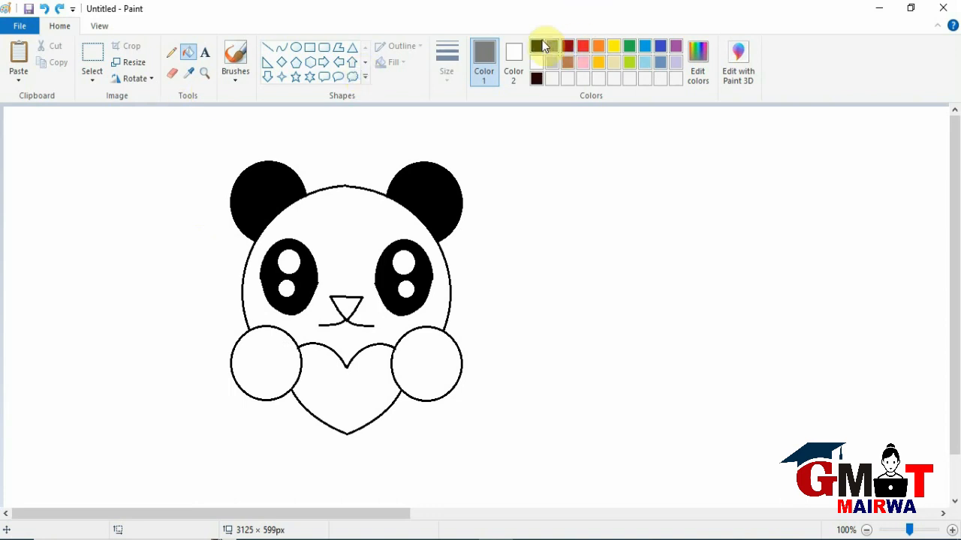
Draw a small oval at the inner edge of each paw, about 58 × 60 px on the left and 54 × 56 px on the right.
{"action": "left_click", "coordinate": [292, 50]}
{"action": "left_click_drag", "start_coordinate": [265, 341], "coordinate": [287, 367]}
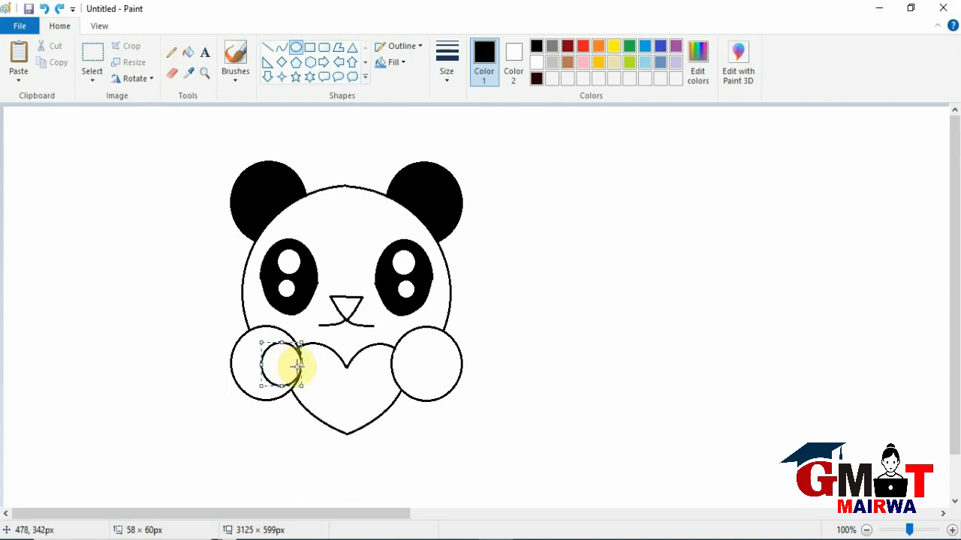
{"action": "left_click_drag", "start_coordinate": [396, 350], "coordinate": [428, 367]}
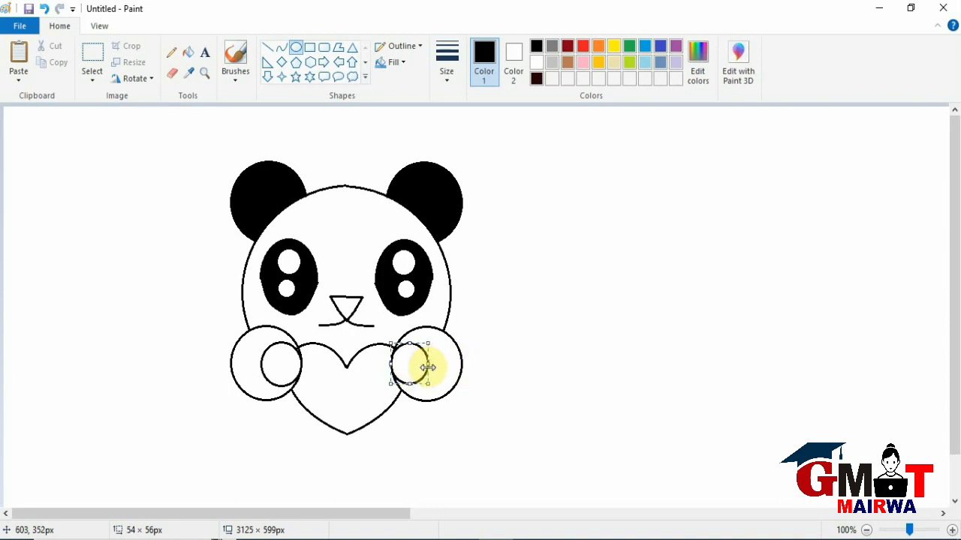
{"action": "left_click", "coordinate": [530, 334]}
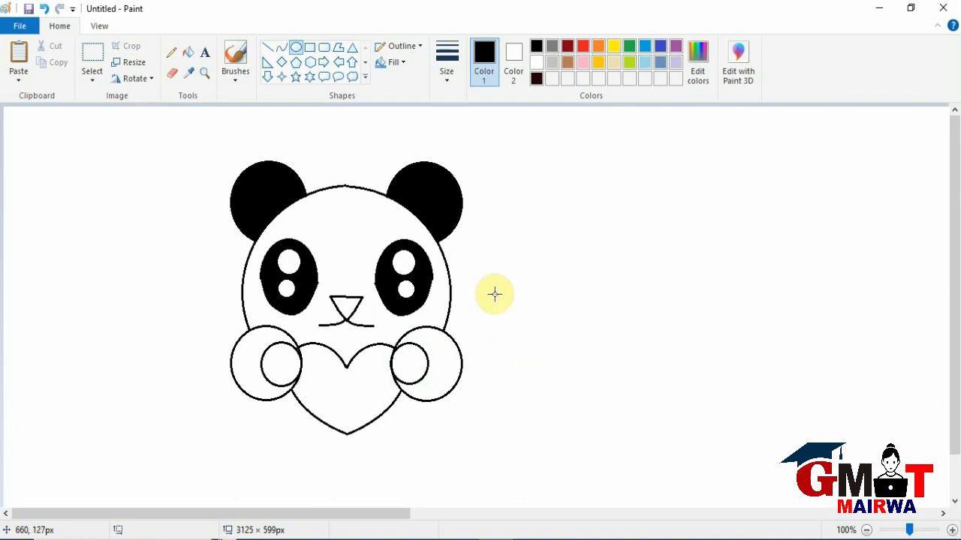
Fill the small inner ovals of both paws with dark gray.
{"action": "left_click", "coordinate": [190, 54]}
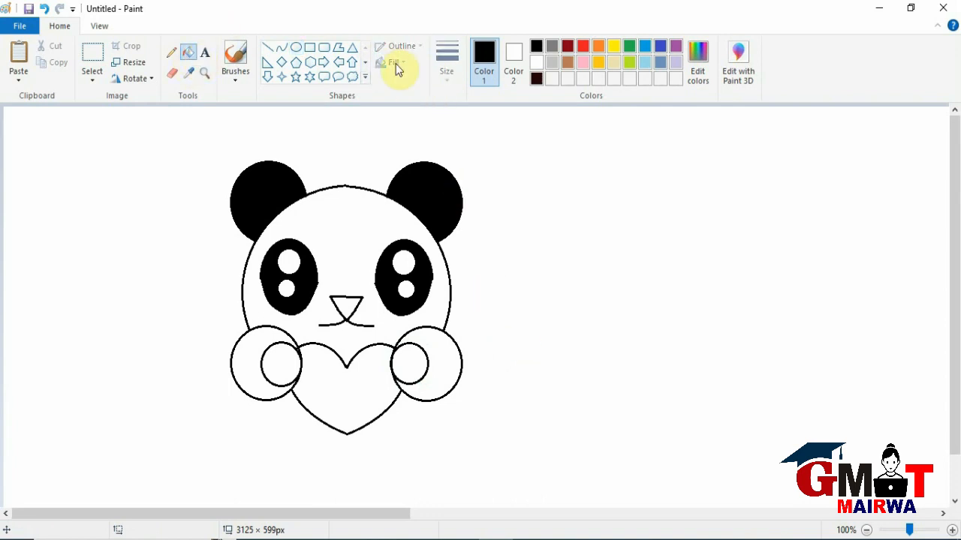
{"action": "left_click", "coordinate": [550, 47]}
{"action": "left_click", "coordinate": [413, 367]}
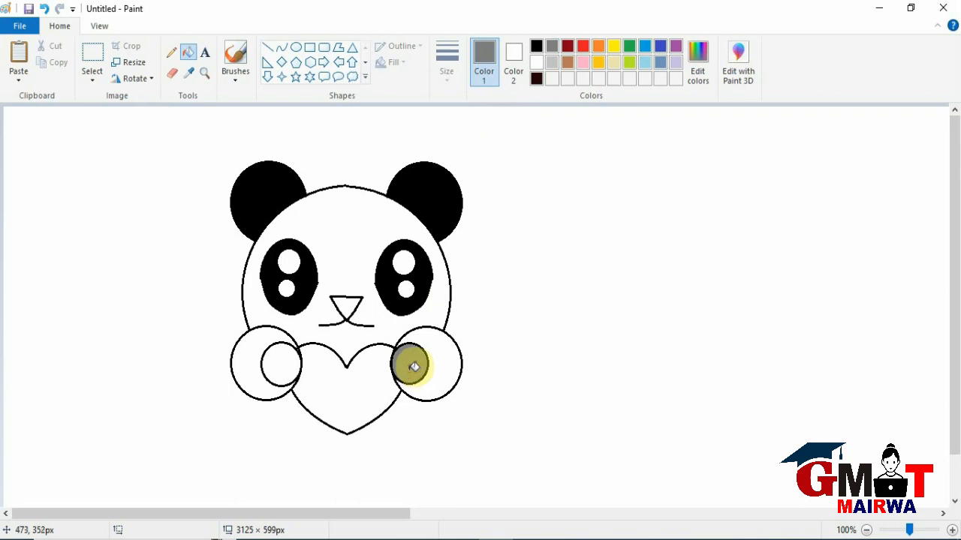
{"action": "left_click", "coordinate": [293, 363]}
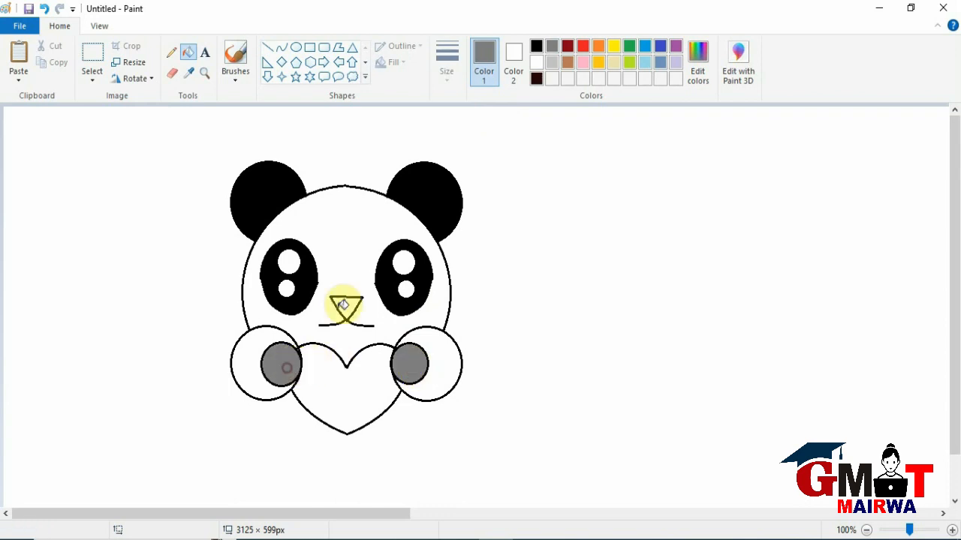
Fill the remaining area of both paws around the gray ovals with black.
{"action": "left_click", "coordinate": [535, 46]}
{"action": "left_click", "coordinate": [444, 359]}
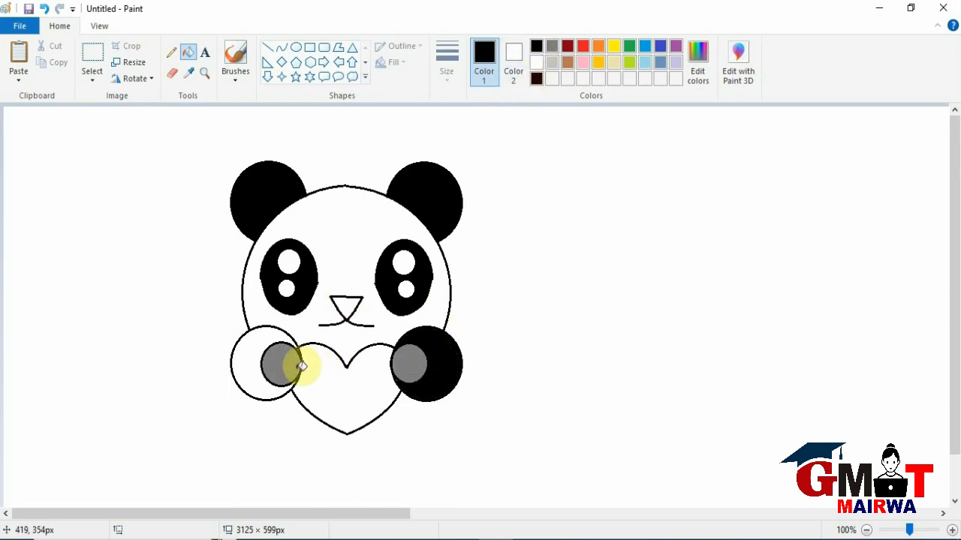
{"action": "left_click", "coordinate": [257, 340]}
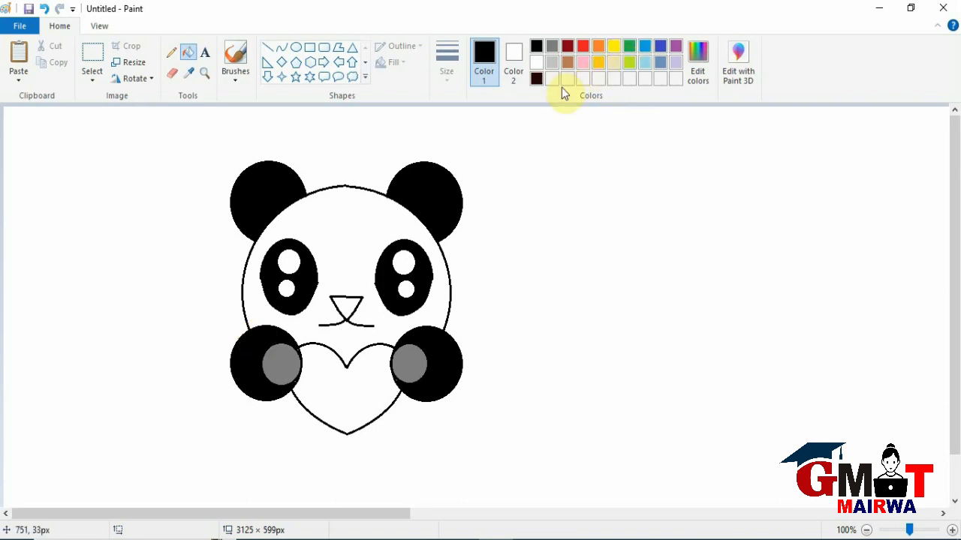
Fill the heart with red and the triangular nose with pink.
{"action": "left_click", "coordinate": [584, 45]}
{"action": "left_click", "coordinate": [352, 397]}
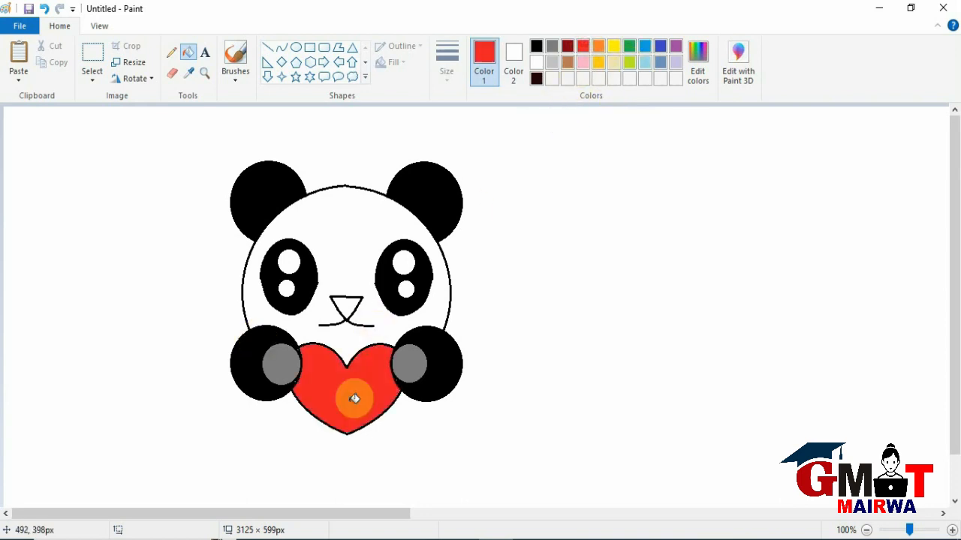
{"action": "left_click", "coordinate": [583, 62]}
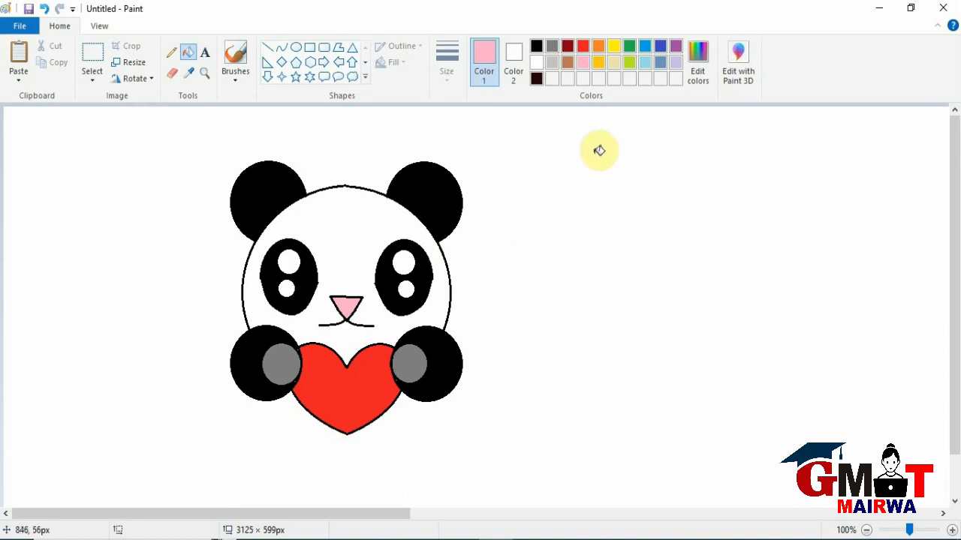
Fill the bear's face with light gray.
{"action": "left_click", "coordinate": [552, 60]}
{"action": "left_click", "coordinate": [347, 223]}
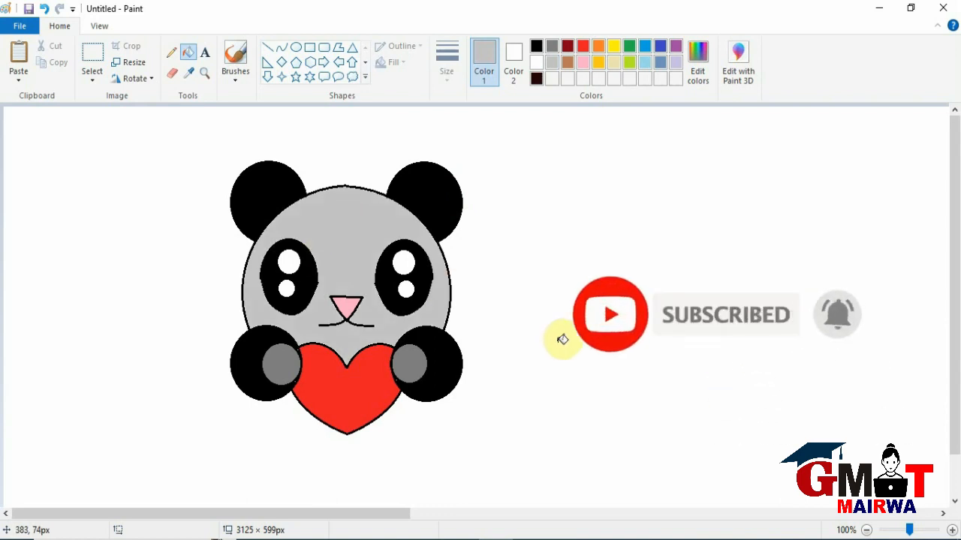
Select the whole bear with a rectangular selection of about 491 × 459 px and move it right and slightly down on the canvas.
{"action": "left_click", "coordinate": [93, 56]}
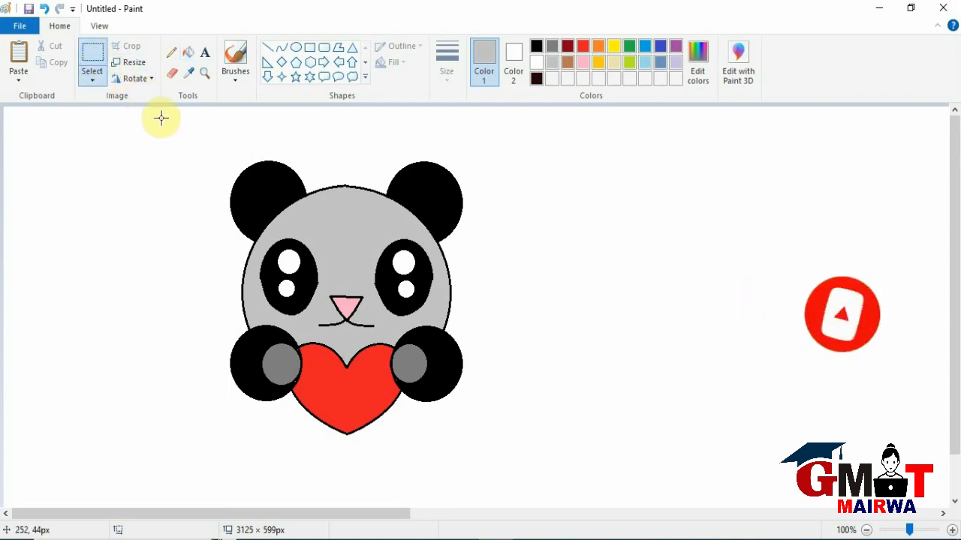
{"action": "left_click_drag", "start_coordinate": [182, 135], "coordinate": [526, 474]}
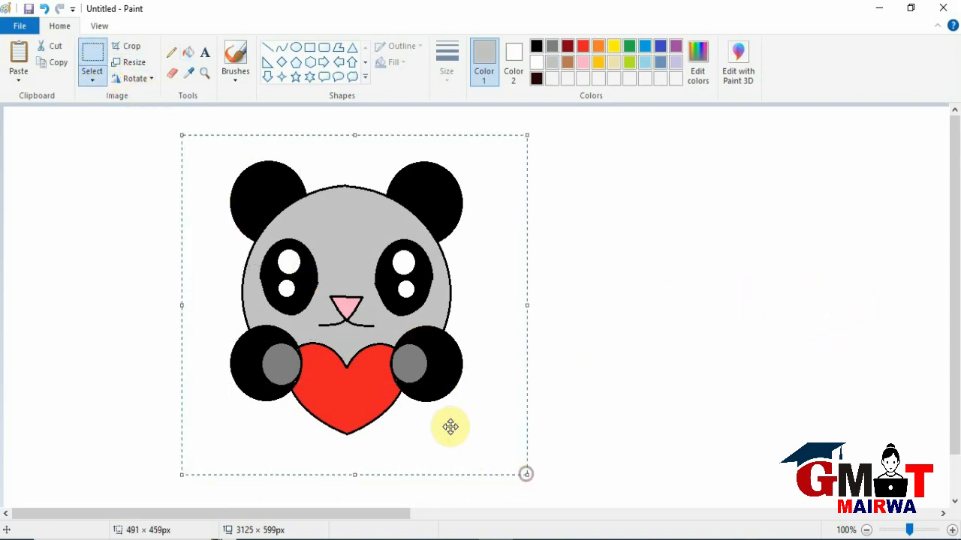
{"action": "left_click_drag", "start_coordinate": [350, 353], "coordinate": [435, 368]}
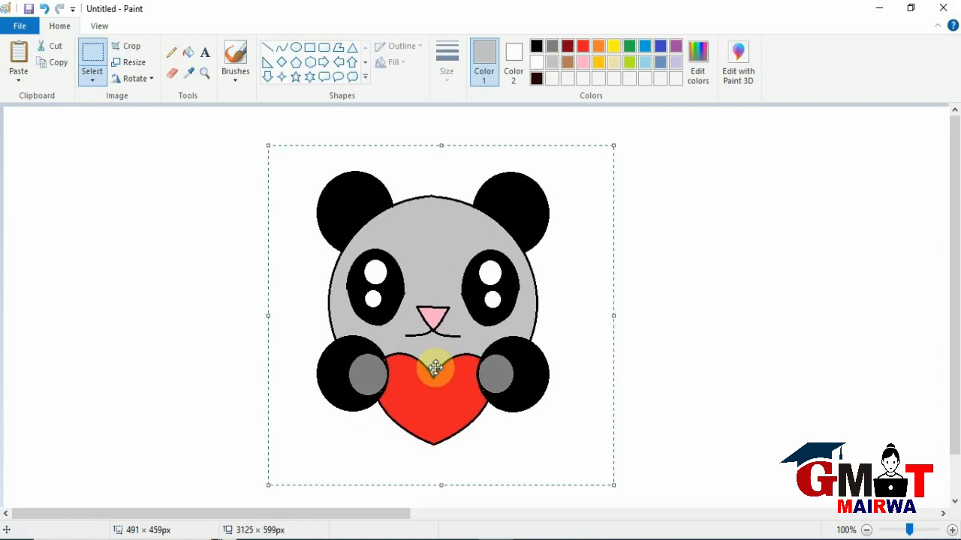
{"action": "left_click", "coordinate": [705, 384]}
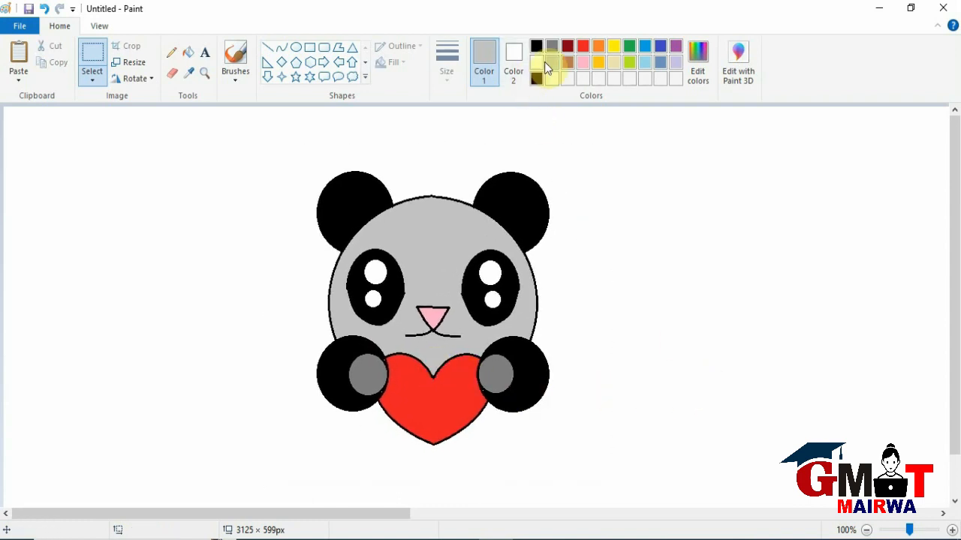
Fill the white background around the bear with light blue.
{"action": "left_click", "coordinate": [644, 63]}
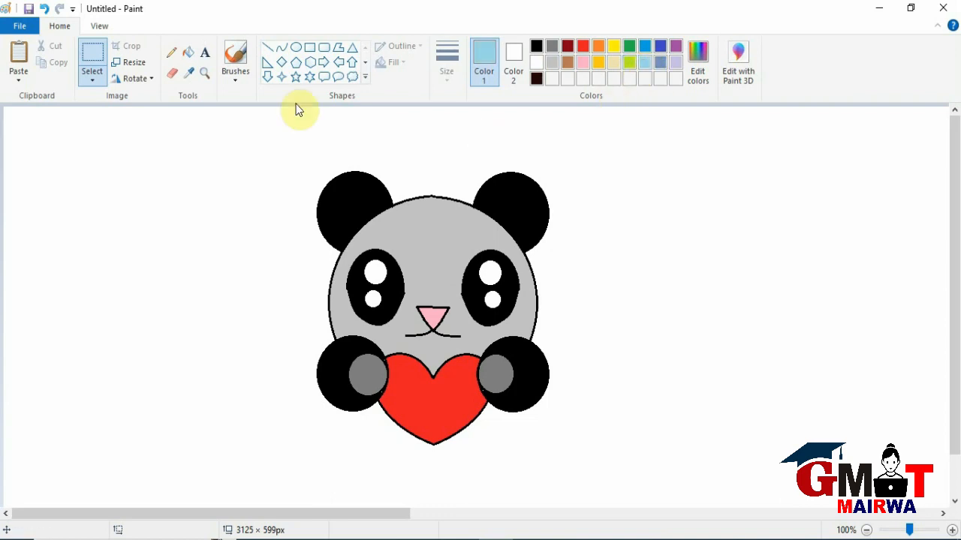
{"action": "left_click", "coordinate": [193, 54]}
{"action": "left_click", "coordinate": [192, 185]}
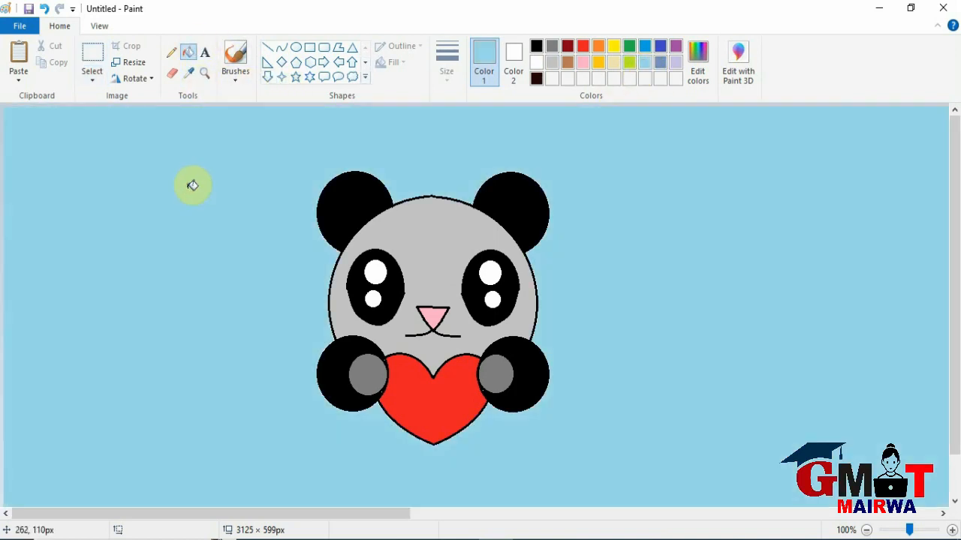